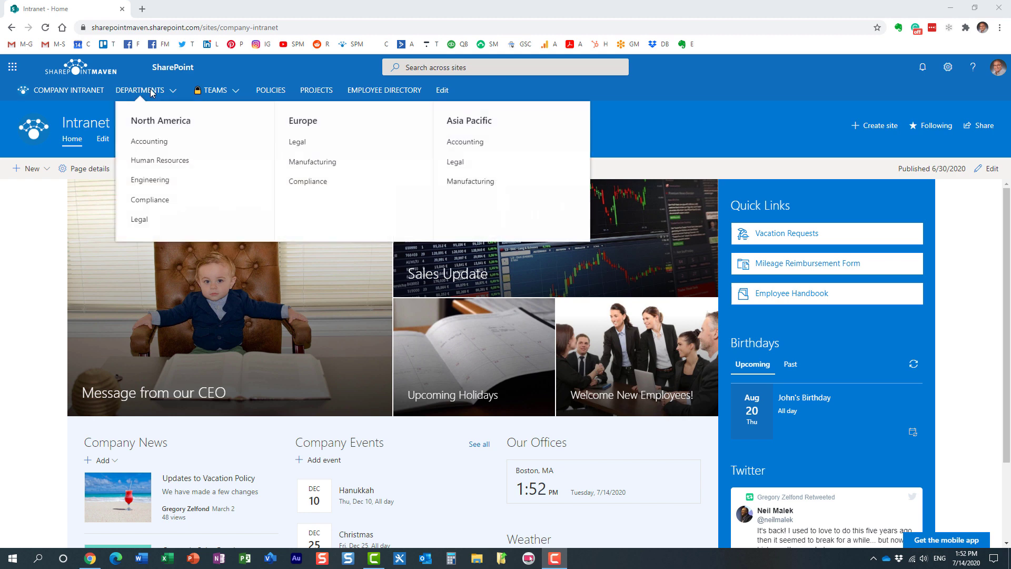
Go to the Human Resources site under North America in the DEPARTMENTS hub menu
{"action": "mouse_move", "coordinate": [212, 94]}
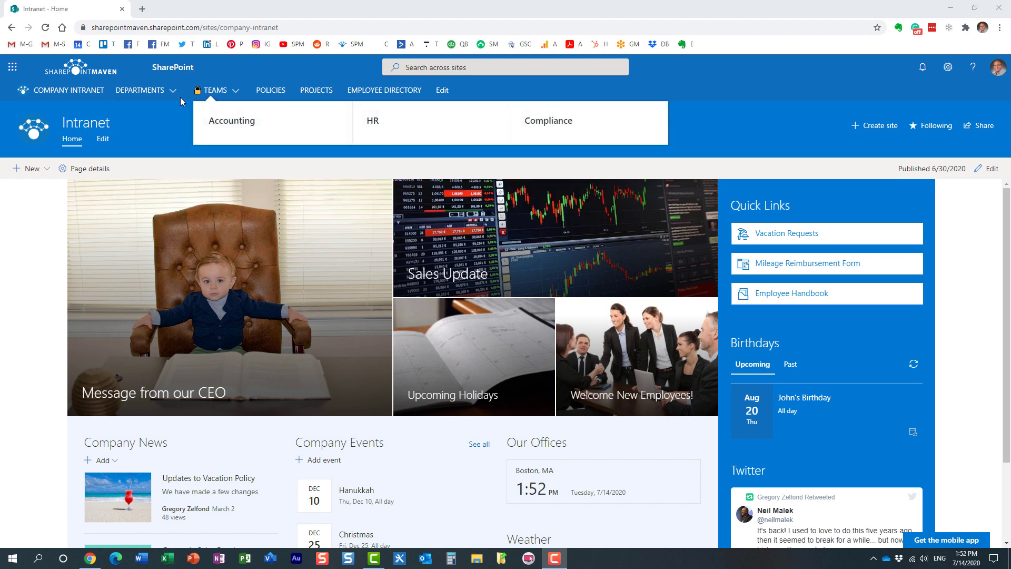
{"action": "mouse_move", "coordinate": [158, 92]}
{"action": "left_click", "coordinate": [179, 160]}
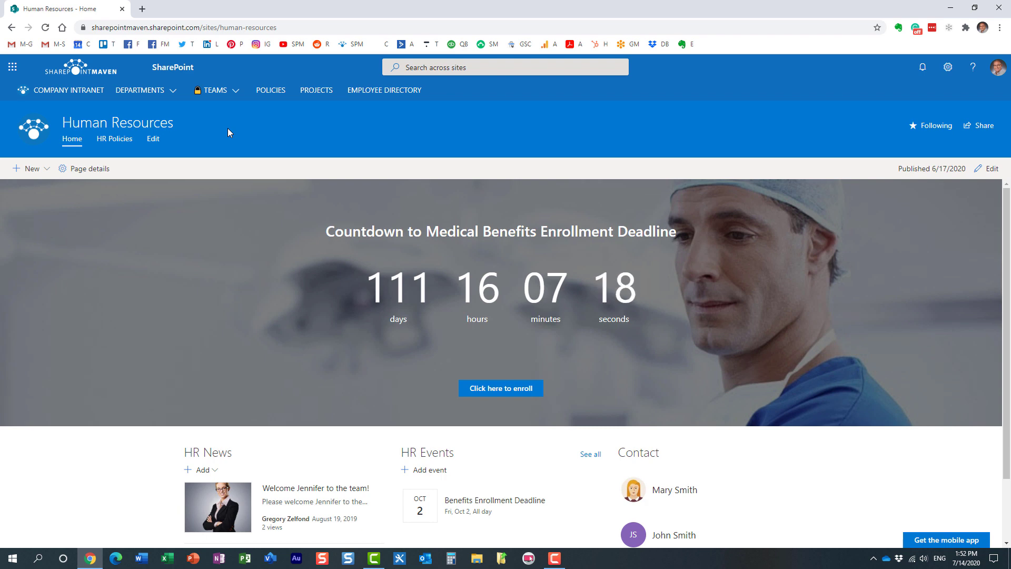
{"action": "left_click", "coordinate": [169, 94]}
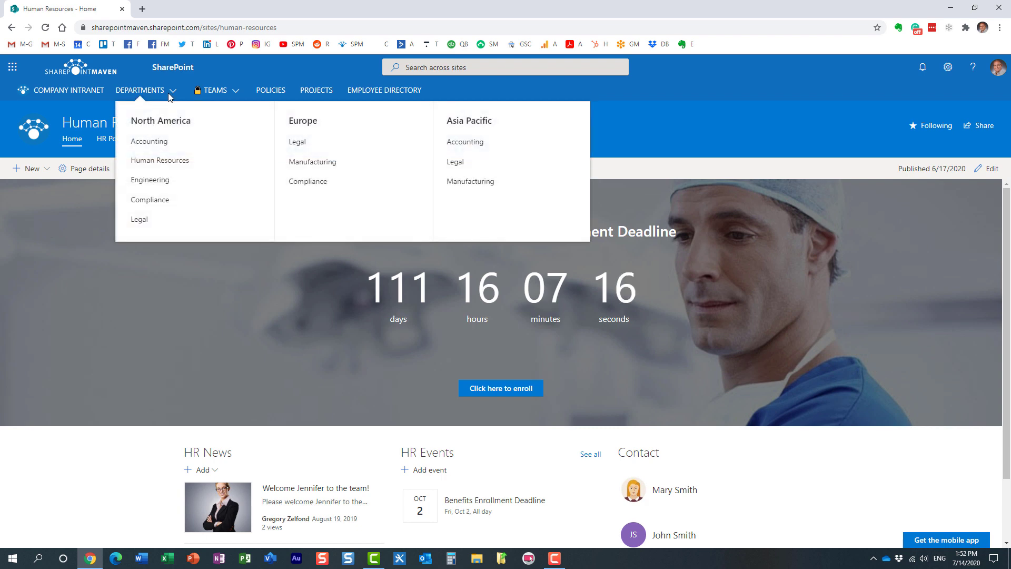
{"action": "left_click", "coordinate": [163, 94]}
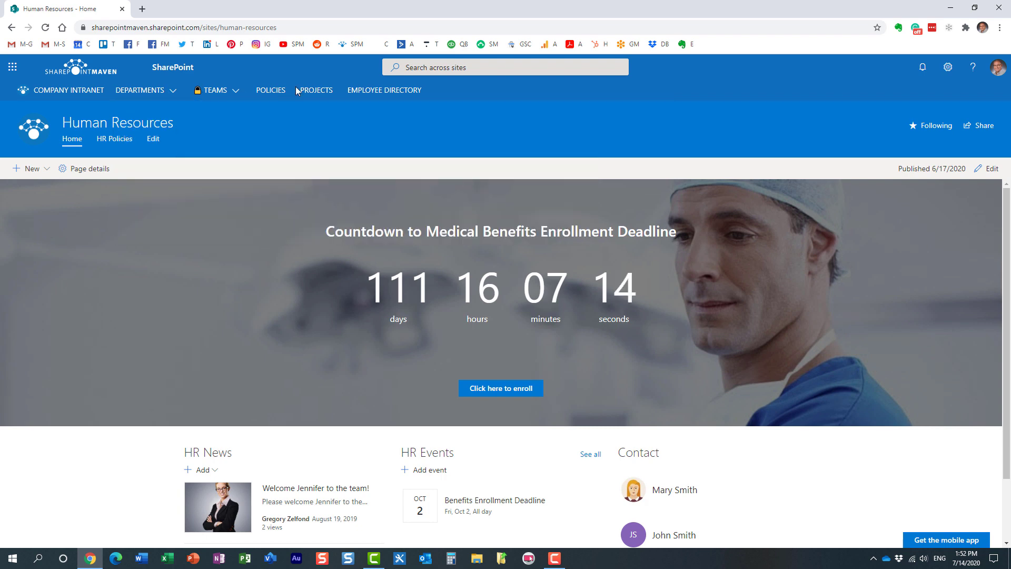
{"action": "left_click", "coordinate": [162, 95]}
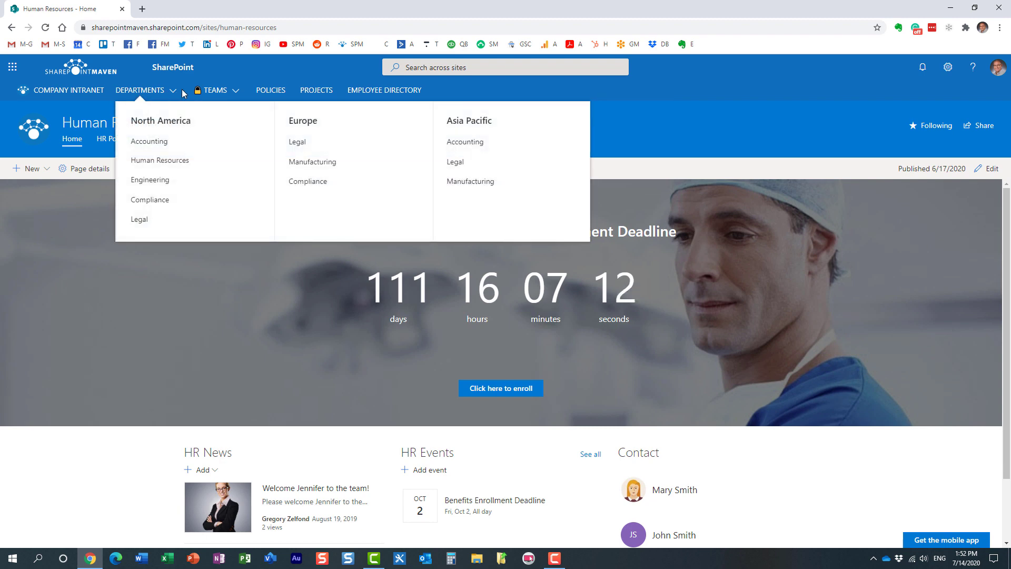
{"action": "mouse_move", "coordinate": [238, 92]}
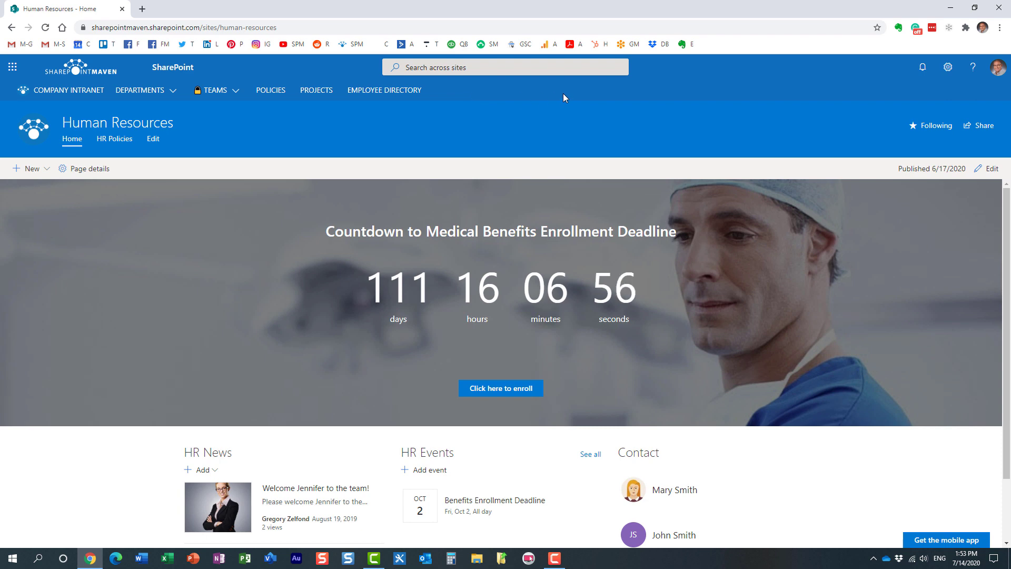
Open the intranet's PROJECTS list with its three projects and the filters pane
{"action": "left_click", "coordinate": [317, 93]}
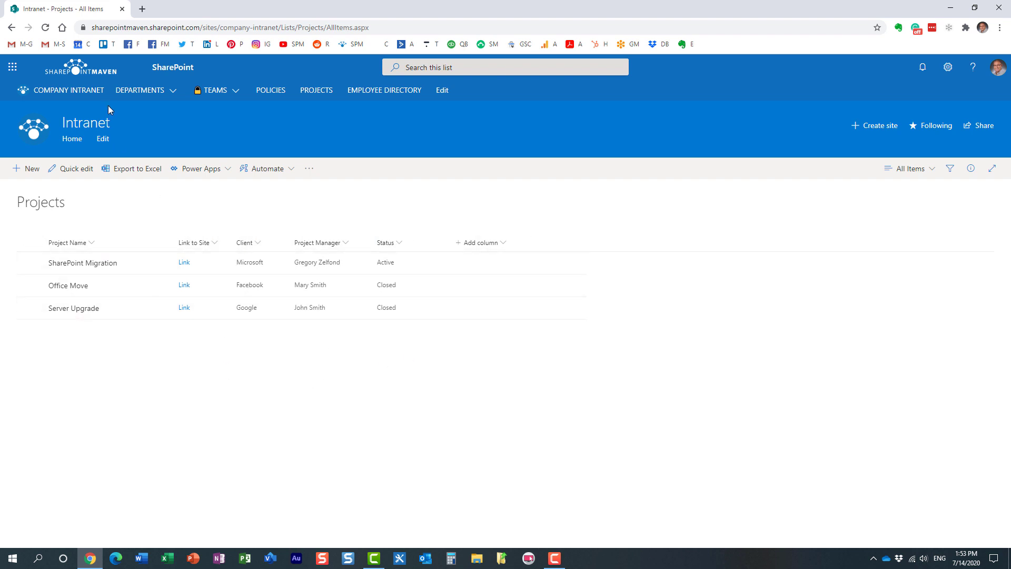
{"action": "mouse_move", "coordinate": [140, 100]}
In the filters pane, try and then clear the Active status and project manager filters
{"action": "left_click", "coordinate": [950, 169]}
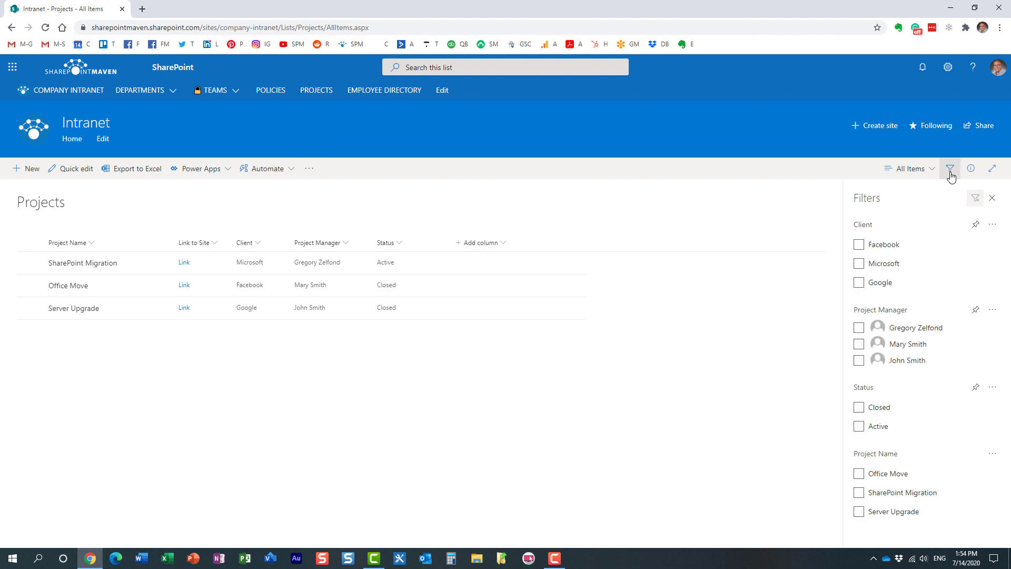
{"action": "left_click", "coordinate": [859, 427]}
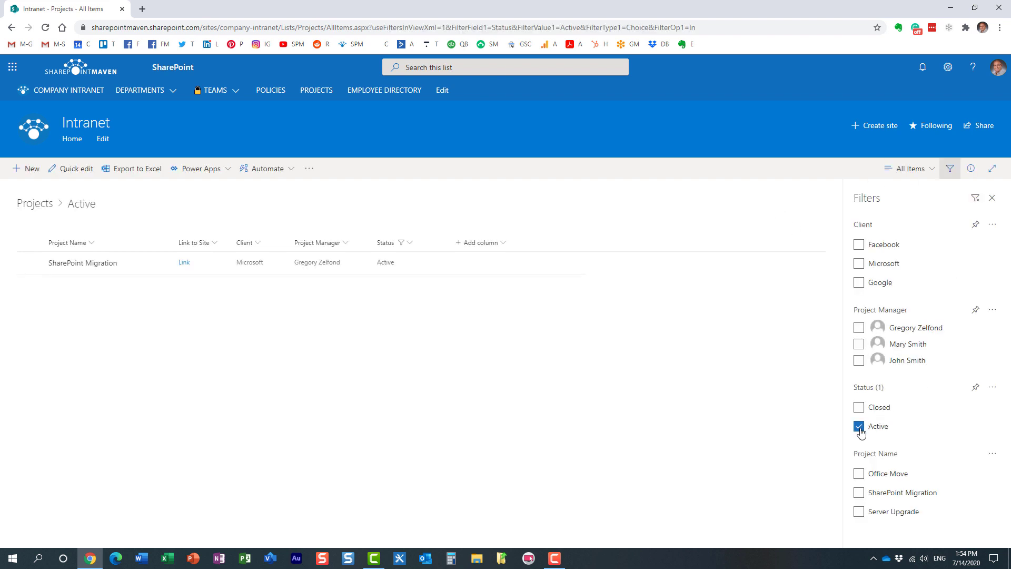
{"action": "left_click", "coordinate": [859, 427]}
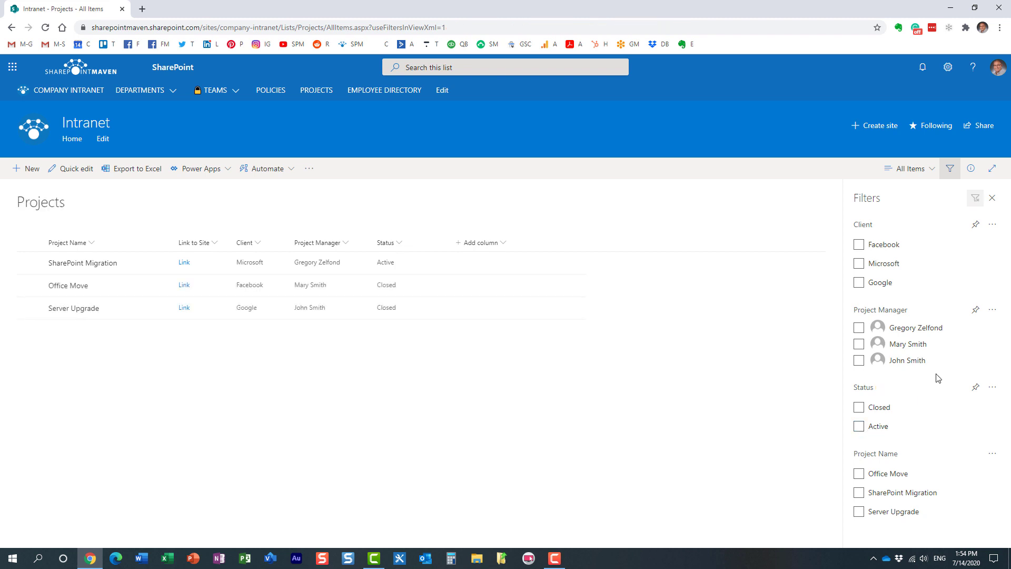
{"action": "left_click", "coordinate": [859, 329]}
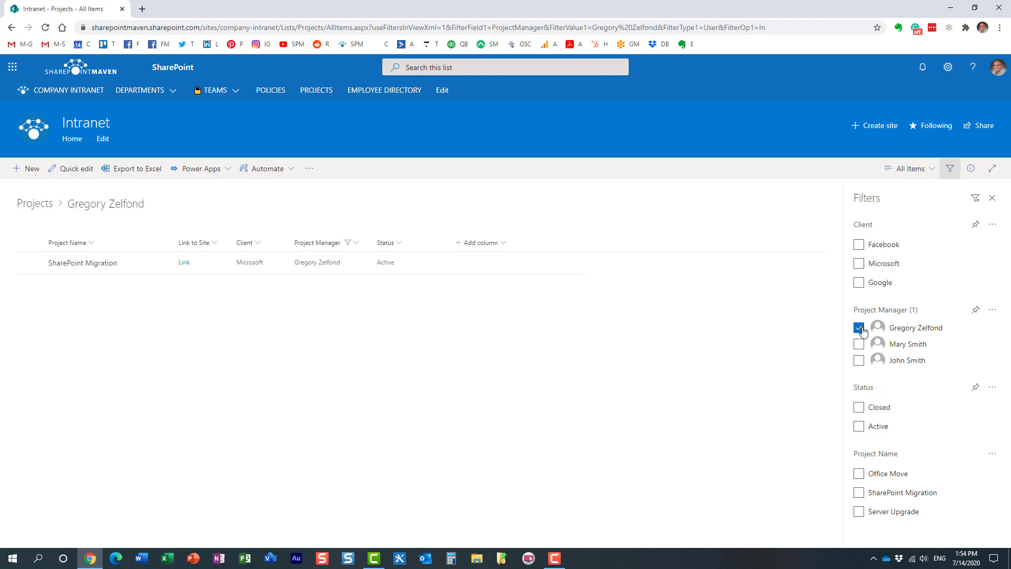
{"action": "left_click", "coordinate": [859, 328]}
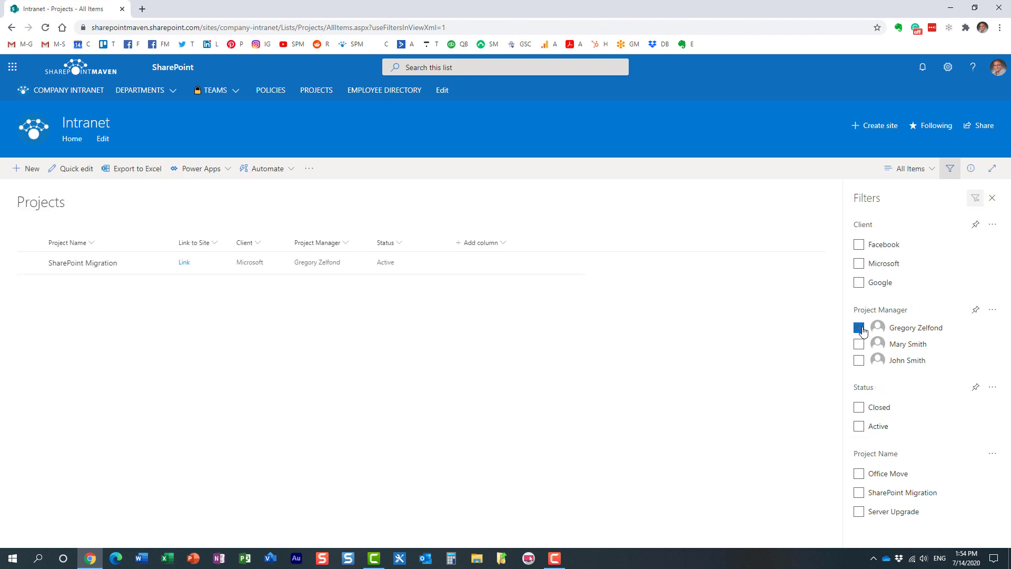
Group the Projects list by the Client column and close the filters pane
{"action": "left_click", "coordinate": [258, 243]}
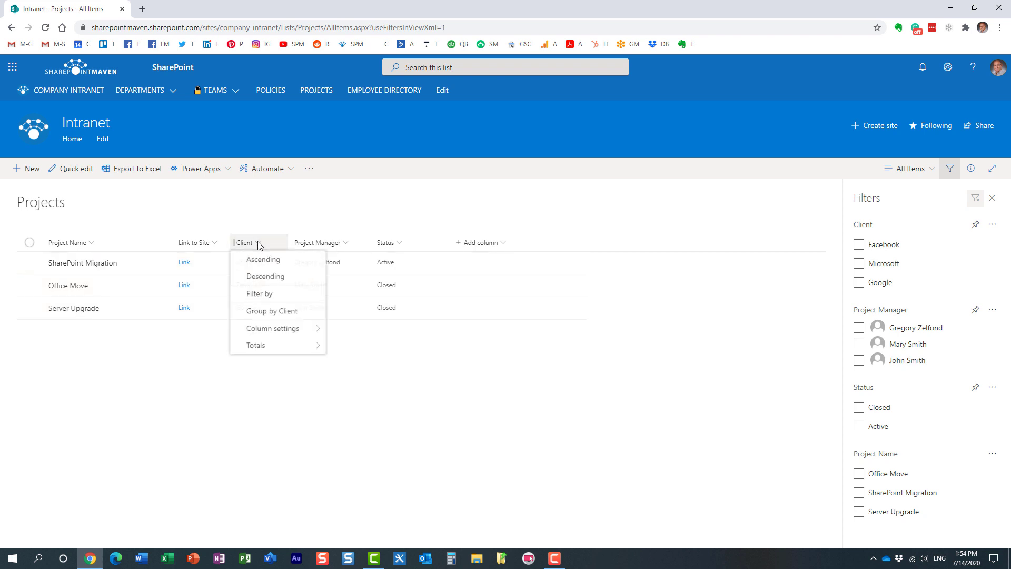
{"action": "left_click", "coordinate": [288, 310]}
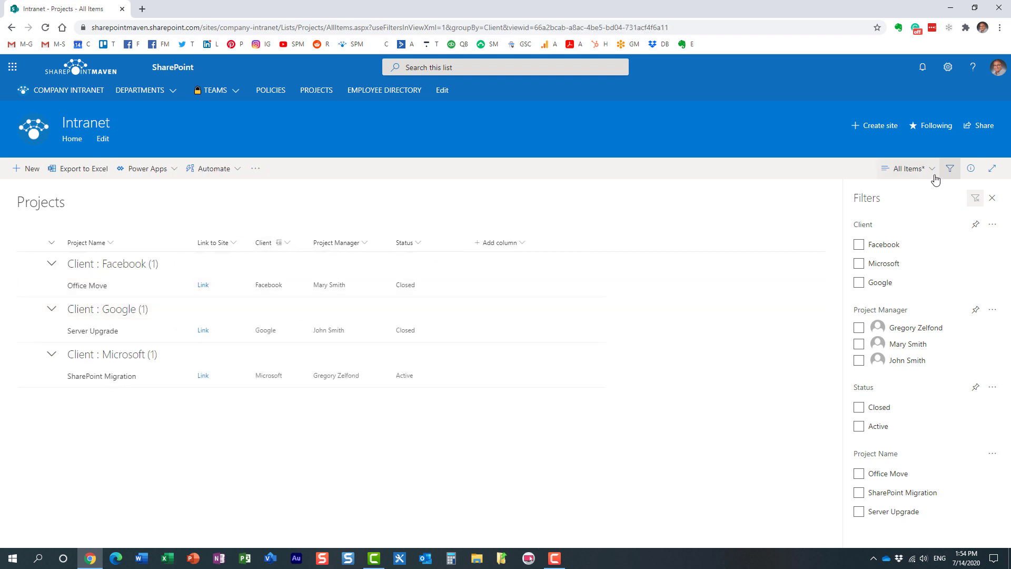
{"action": "left_click", "coordinate": [951, 169]}
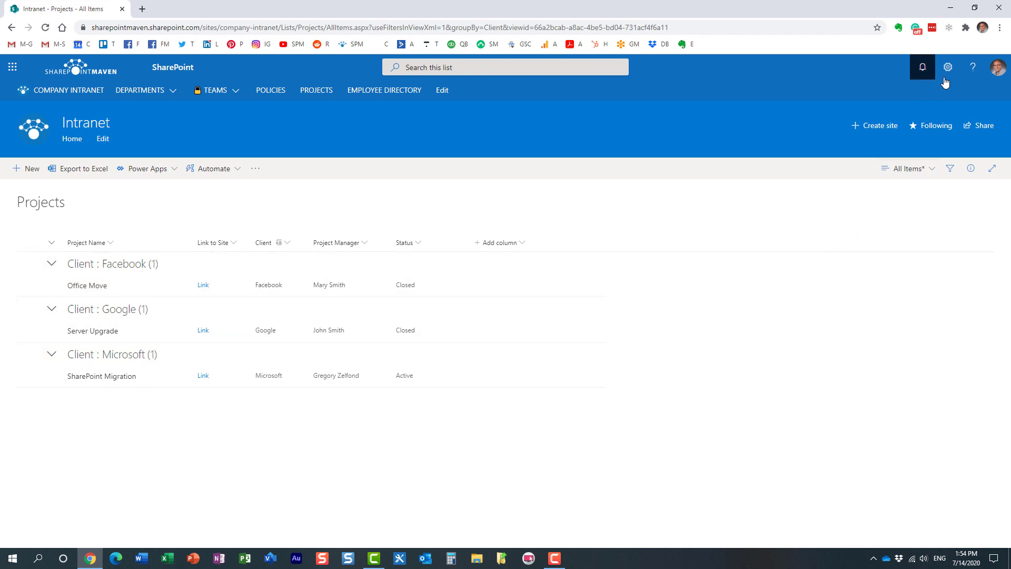
From Site contents, create a new list named 'Project List', hidden from site navigation
{"action": "left_click", "coordinate": [92, 94]}
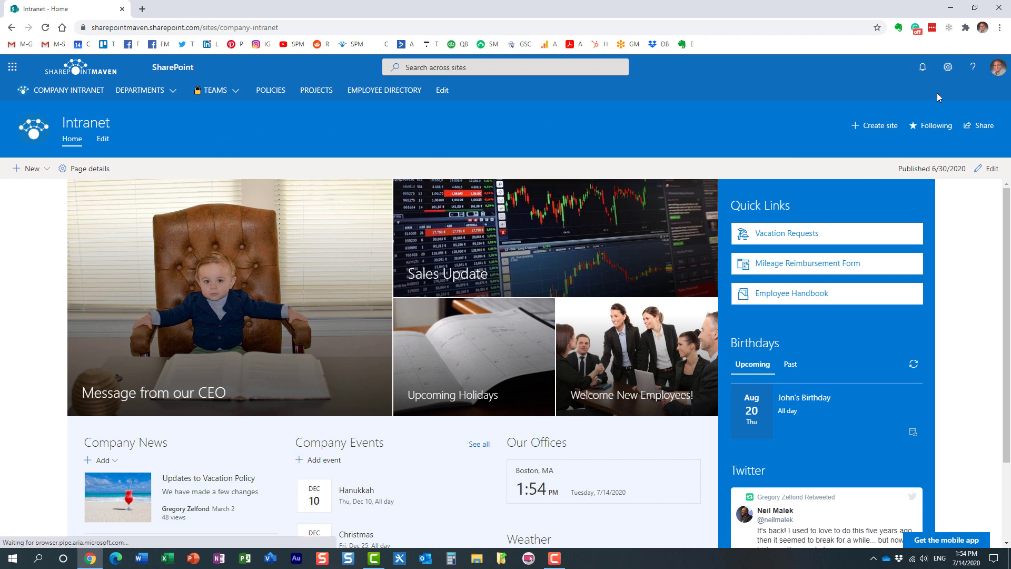
{"action": "left_click", "coordinate": [947, 71]}
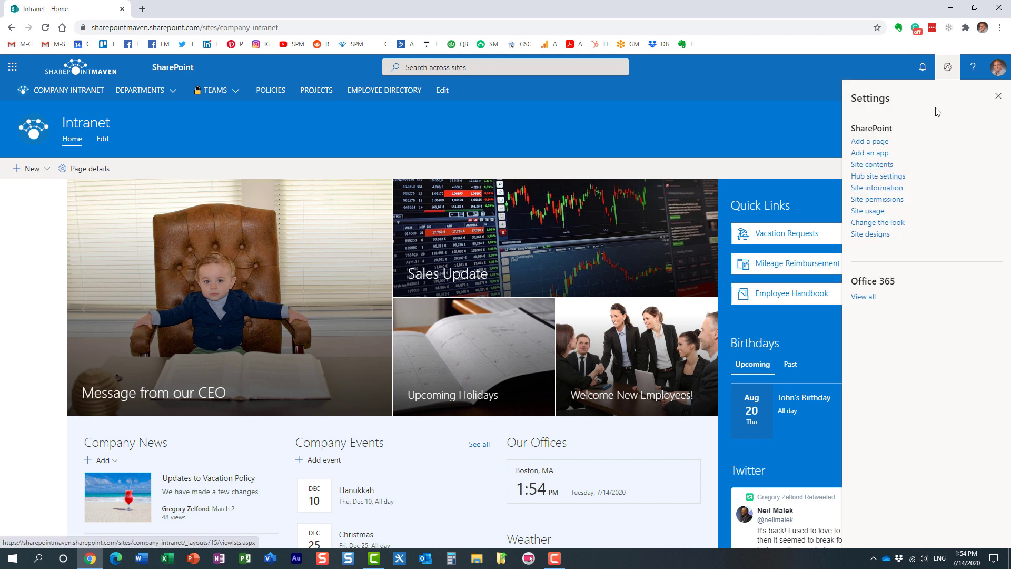
{"action": "left_click", "coordinate": [885, 167]}
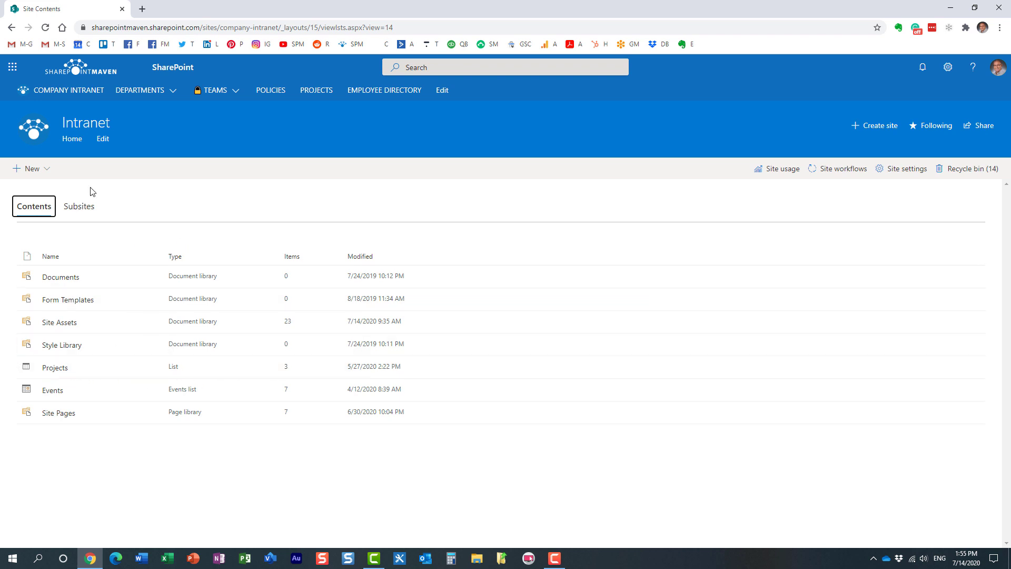
{"action": "left_click", "coordinate": [38, 172]}
{"action": "left_click", "coordinate": [40, 193]}
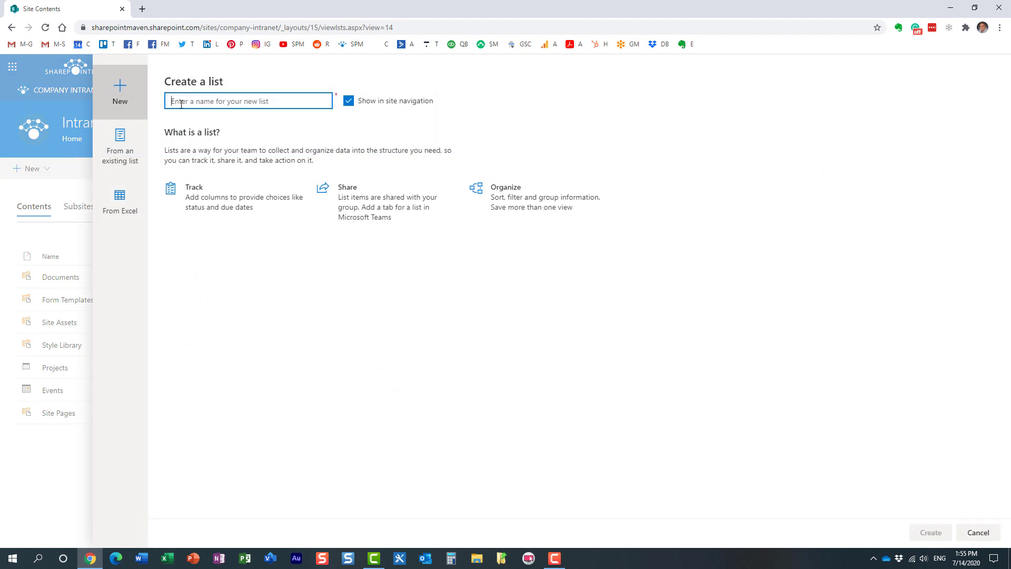
{"action": "type", "text": "Project List"}
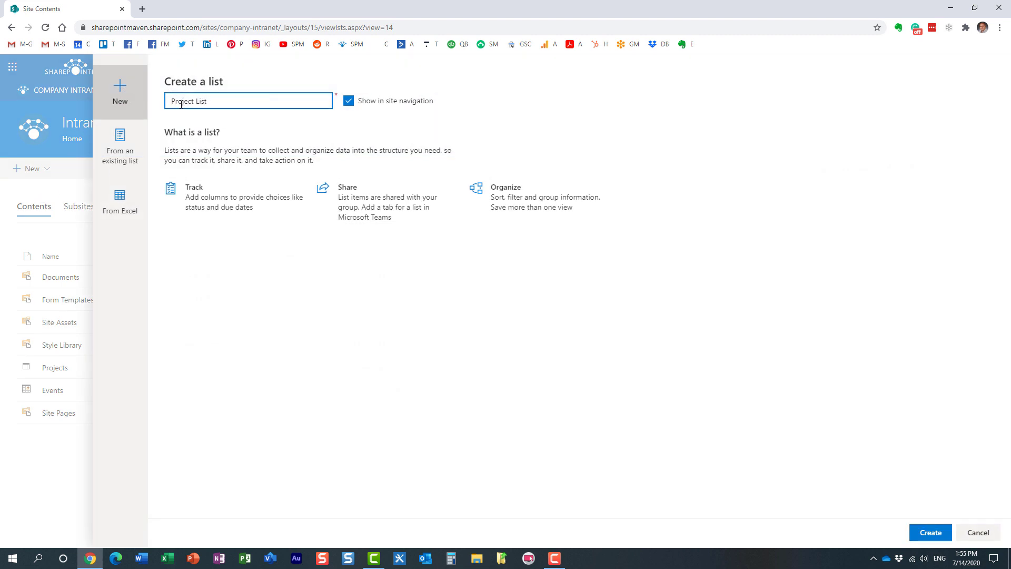
{"action": "left_click", "coordinate": [349, 101]}
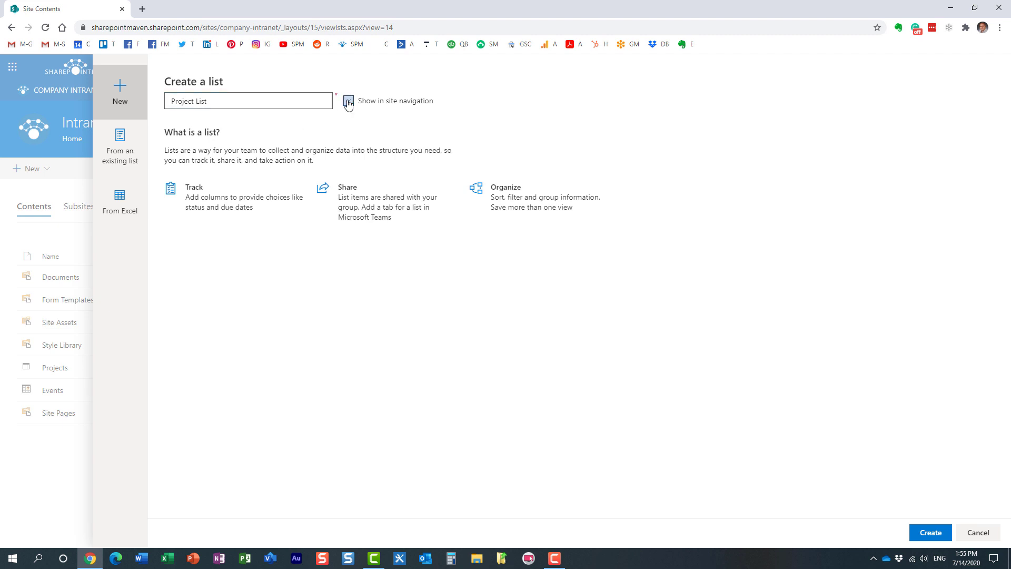
{"action": "left_click", "coordinate": [939, 534]}
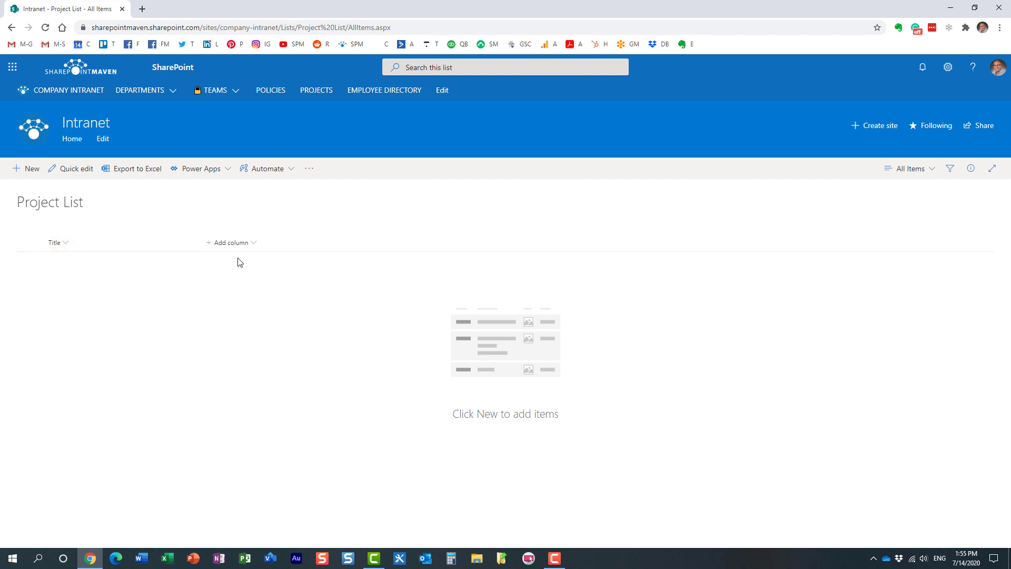
Add a Person column named 'Project Manager' to the Project List
{"action": "left_click", "coordinate": [250, 247]}
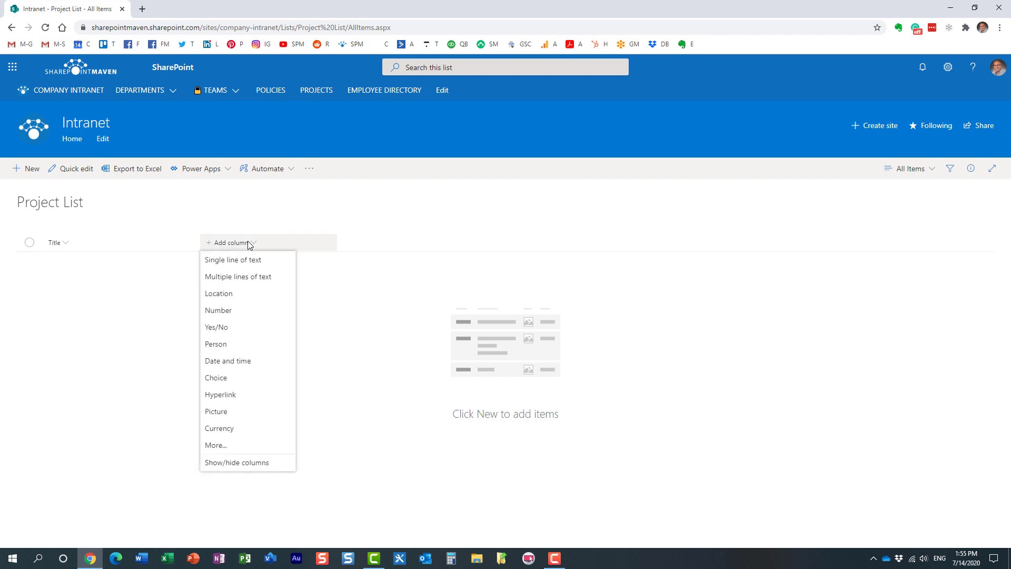
{"action": "left_click", "coordinate": [230, 347]}
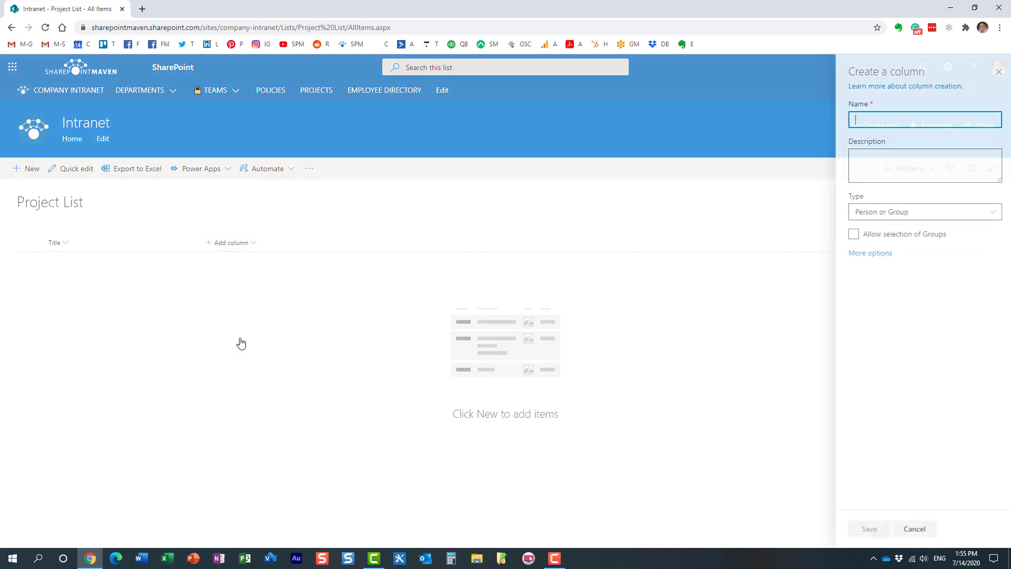
{"action": "type", "text": "Project Manager"}
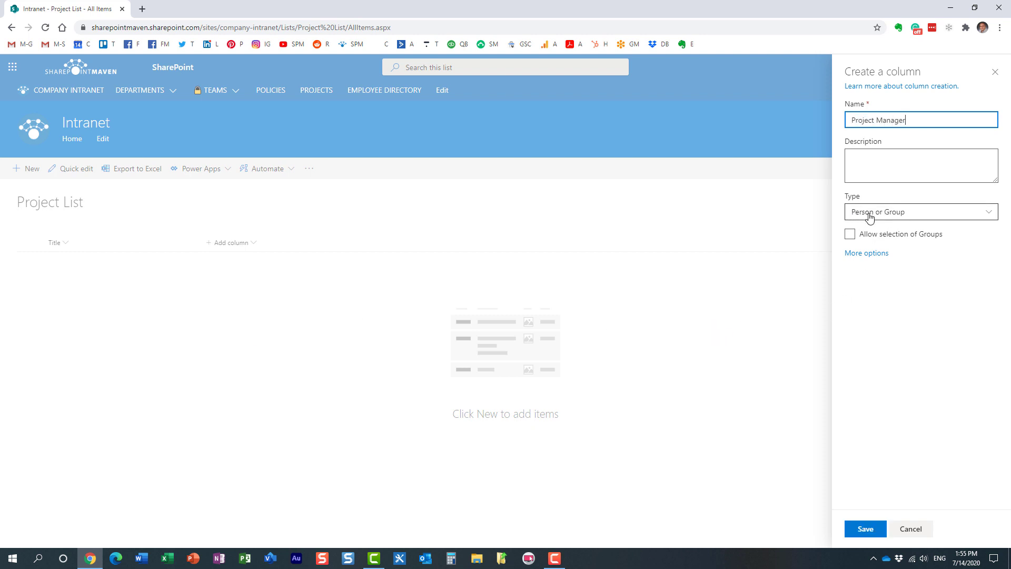
{"action": "left_click", "coordinate": [867, 529]}
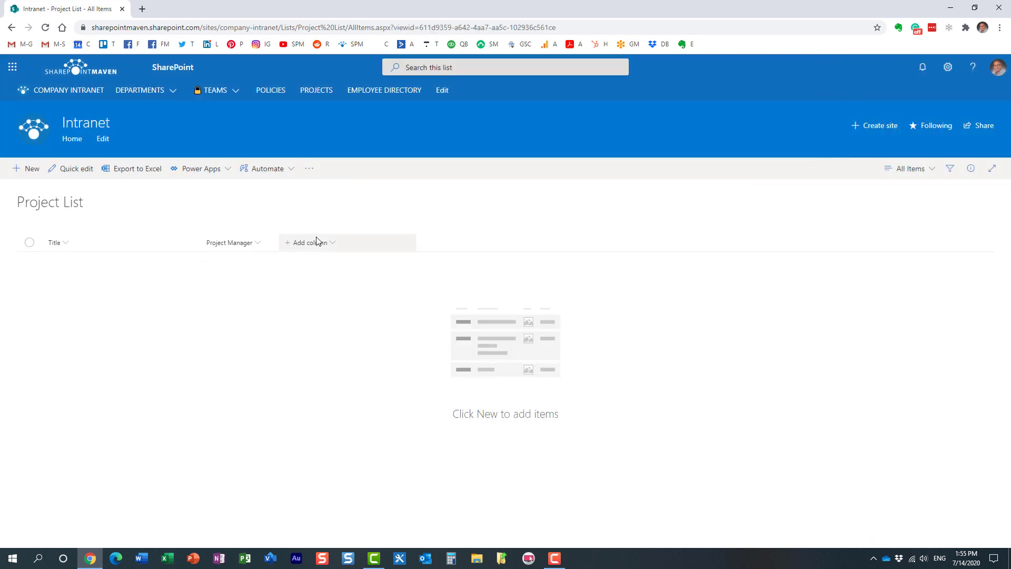
Add a 'Status' choice column, replacing the default choices with custom values such as Active
{"action": "left_click", "coordinate": [324, 243]}
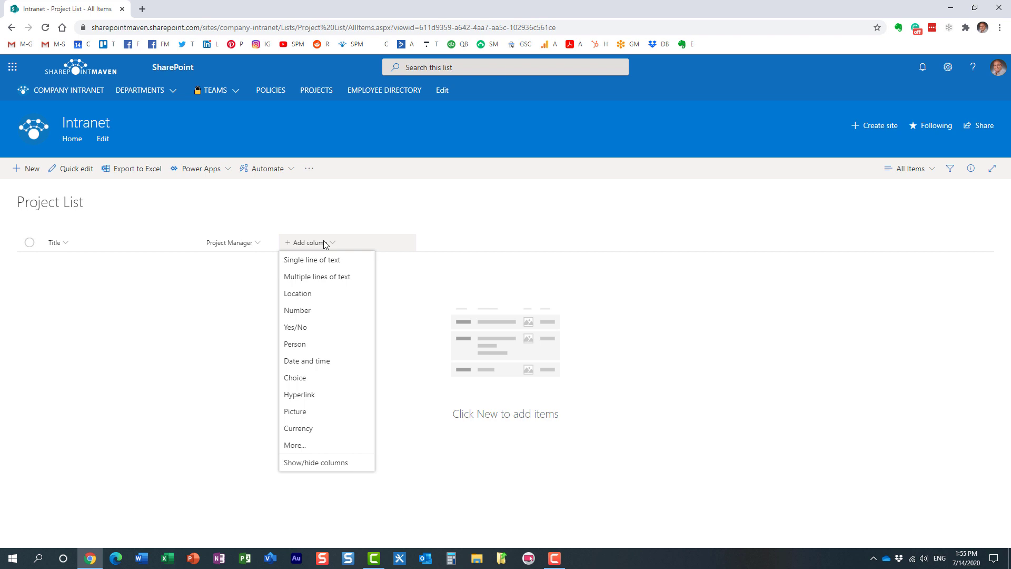
{"action": "left_click", "coordinate": [322, 379]}
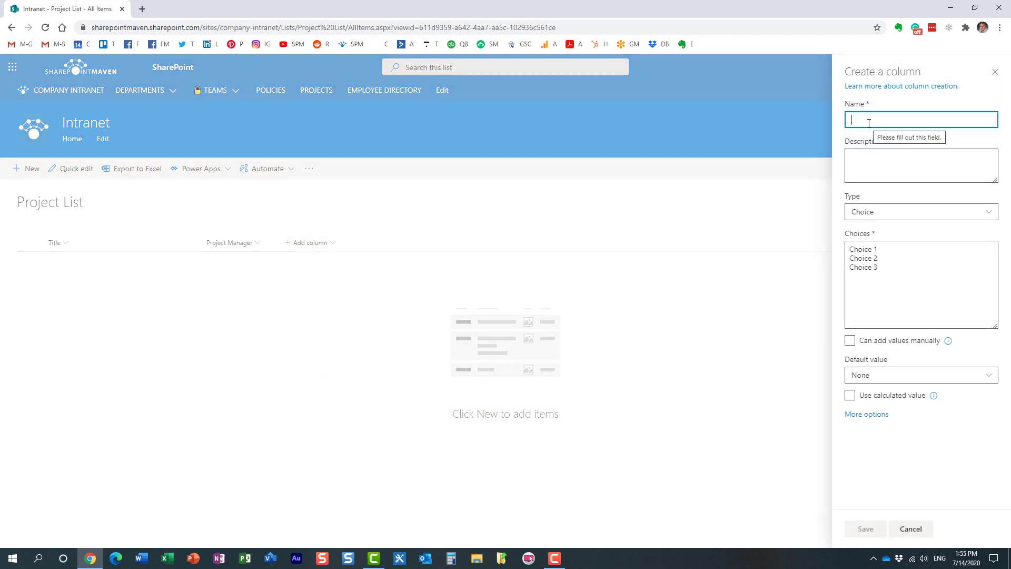
{"action": "type", "text": "Status"}
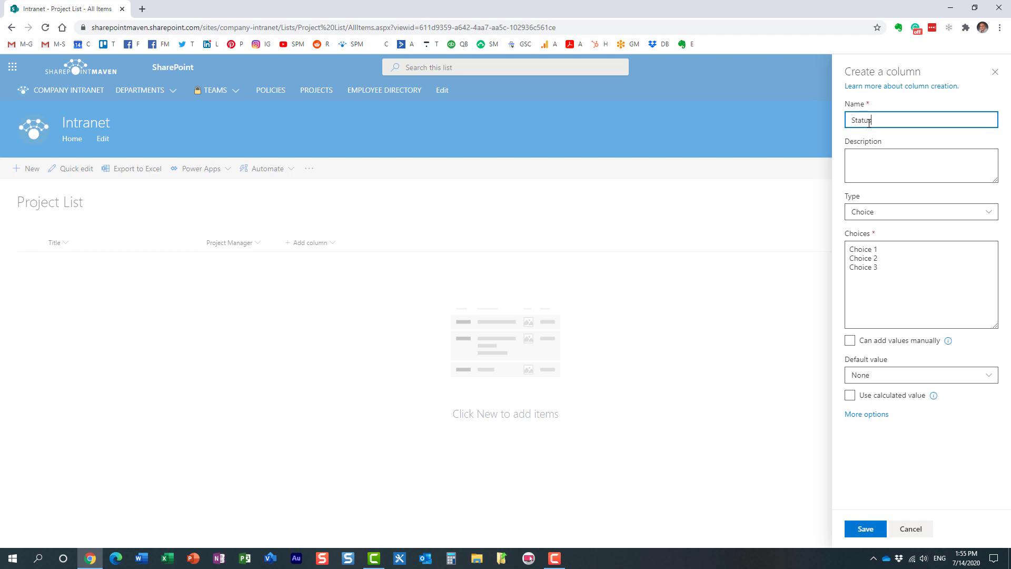
{"action": "left_click", "coordinate": [886, 262]}
{"action": "key", "text": "ctrl+a"}
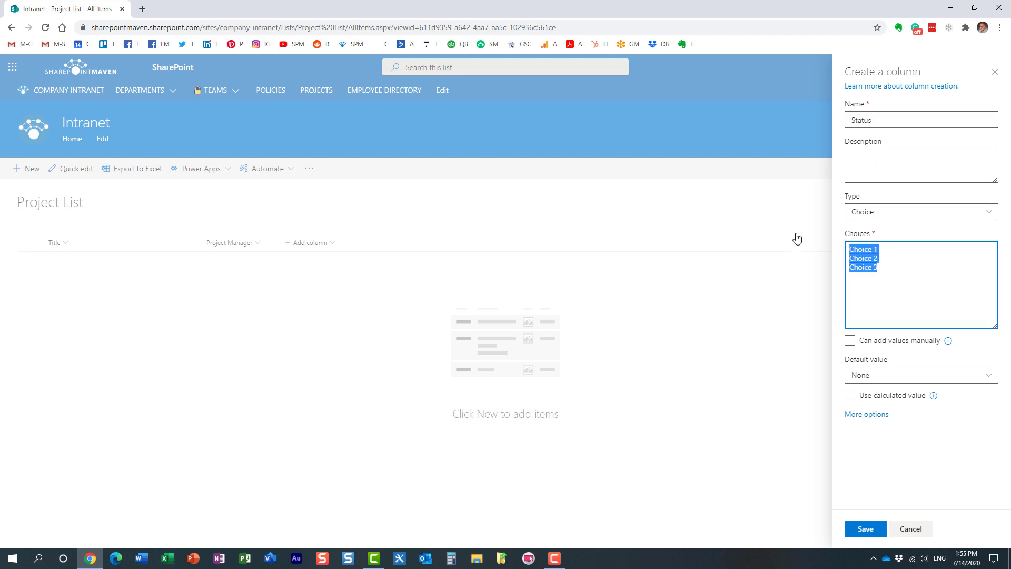
{"action": "type", "text": "Active"}
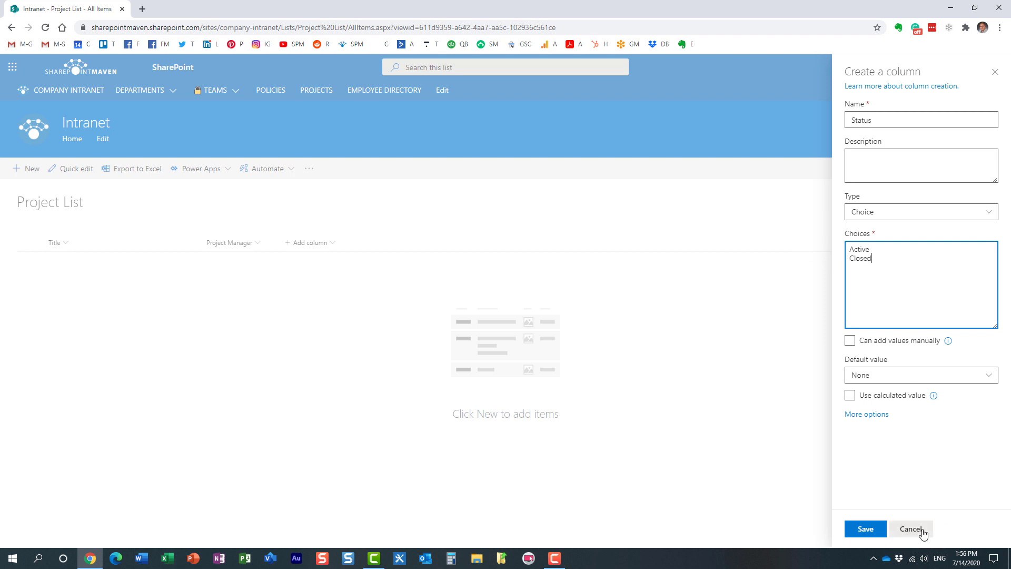
{"action": "left_click", "coordinate": [867, 529]}
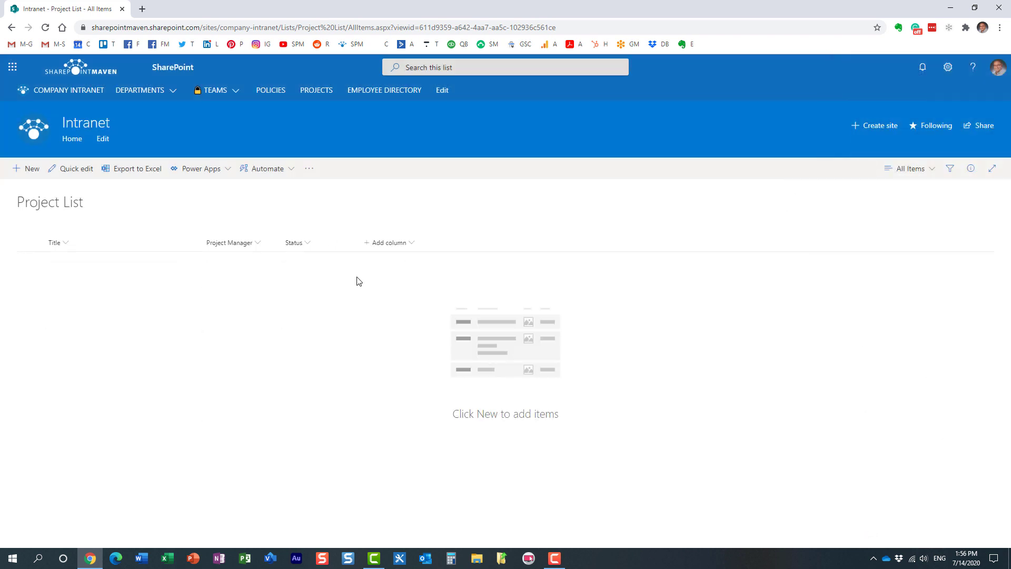
Add a date-and-time column named 'Due Date'
{"action": "left_click", "coordinate": [402, 246]}
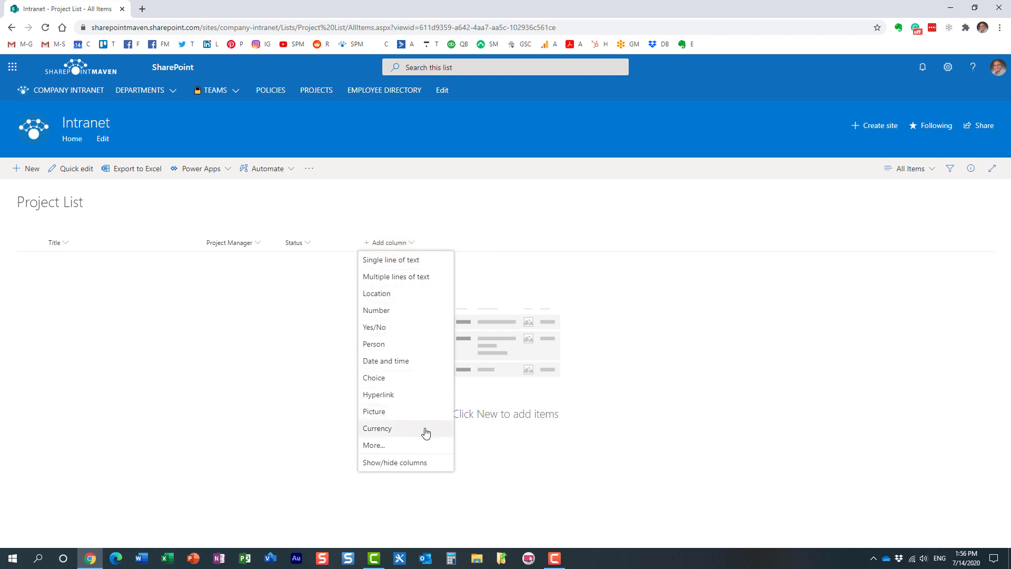
{"action": "left_click", "coordinate": [396, 362]}
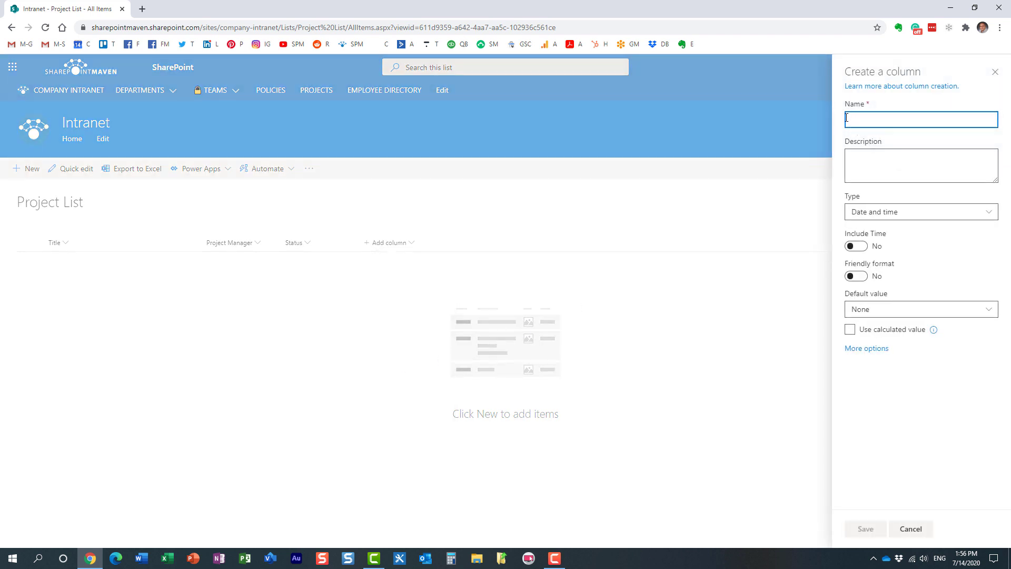
{"action": "type", "text": "Due Date"}
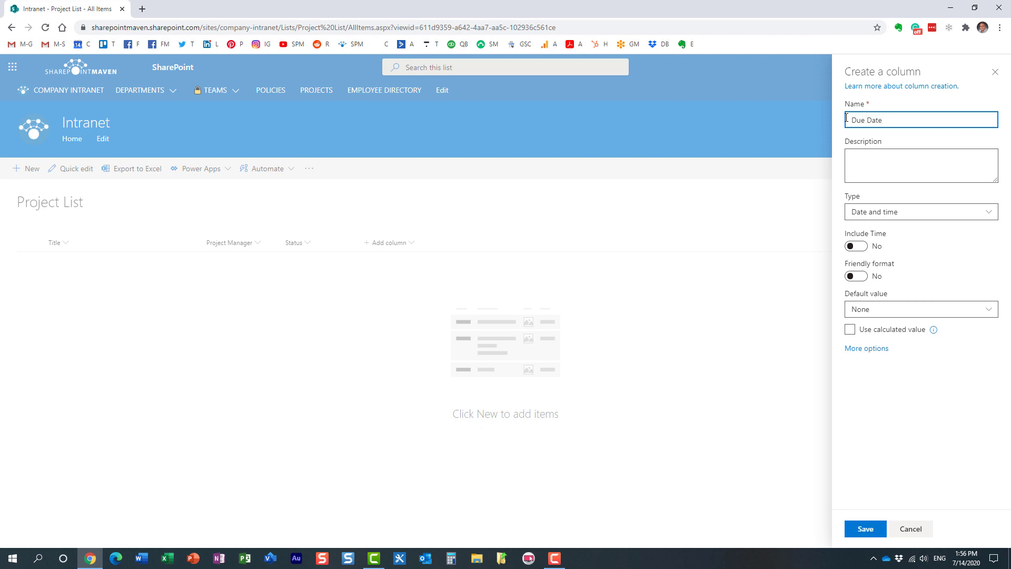
{"action": "left_click", "coordinate": [865, 529]}
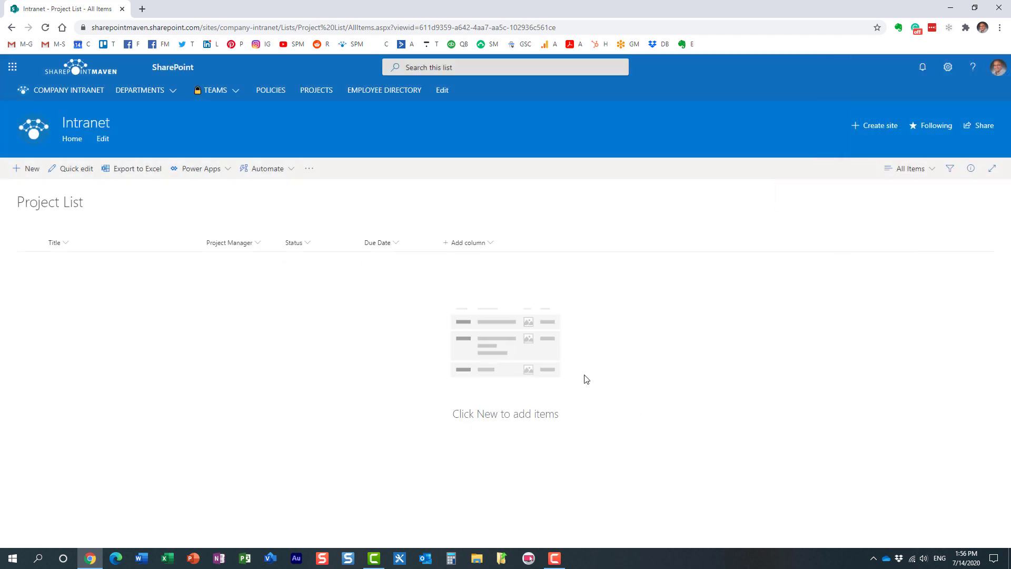
Add a Hyperlink column named 'Link to Site' after Due Date
{"action": "left_click", "coordinate": [473, 245]}
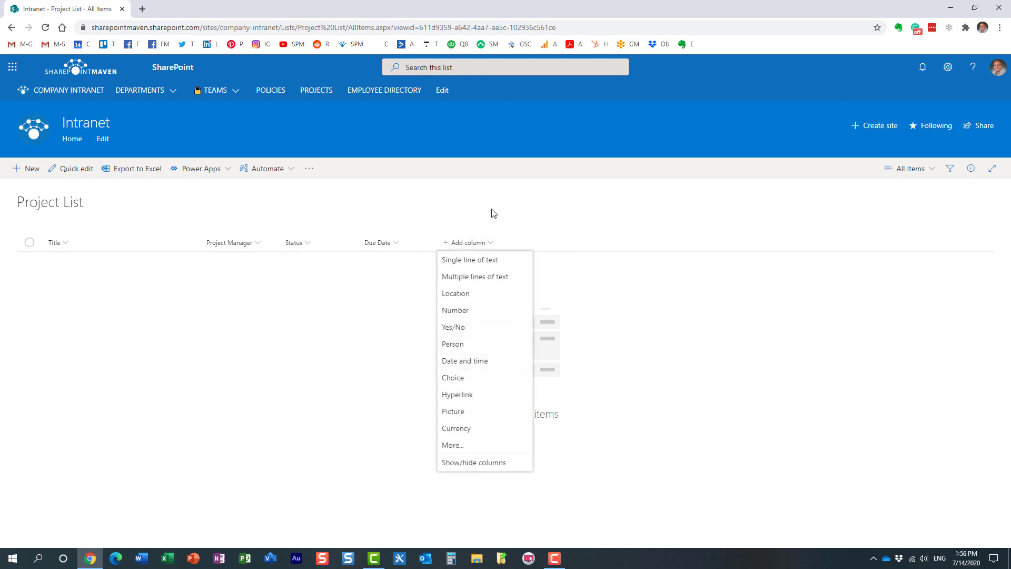
{"action": "left_click", "coordinate": [492, 206]}
{"action": "left_click", "coordinate": [482, 245]}
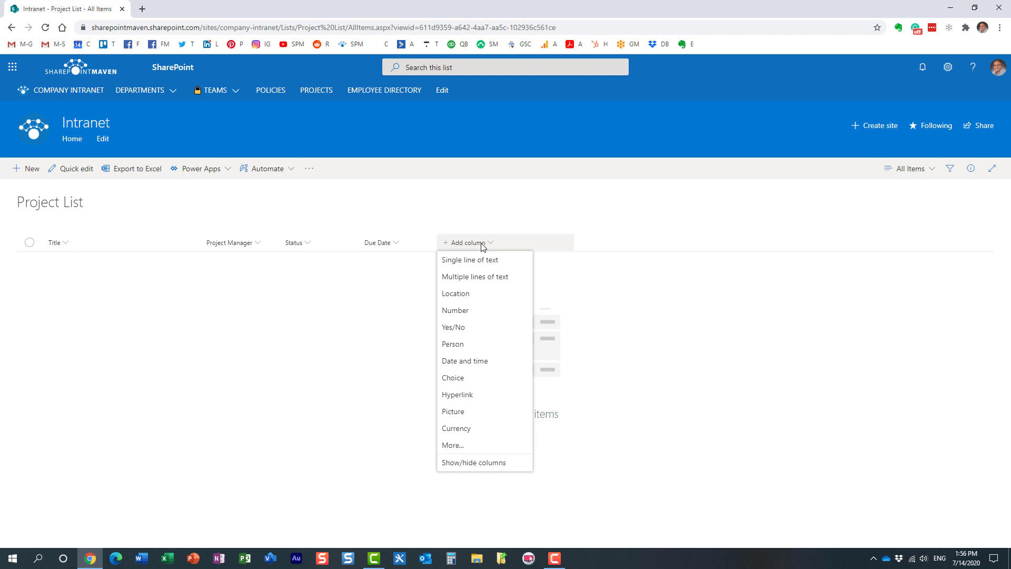
{"action": "left_click", "coordinate": [485, 400]}
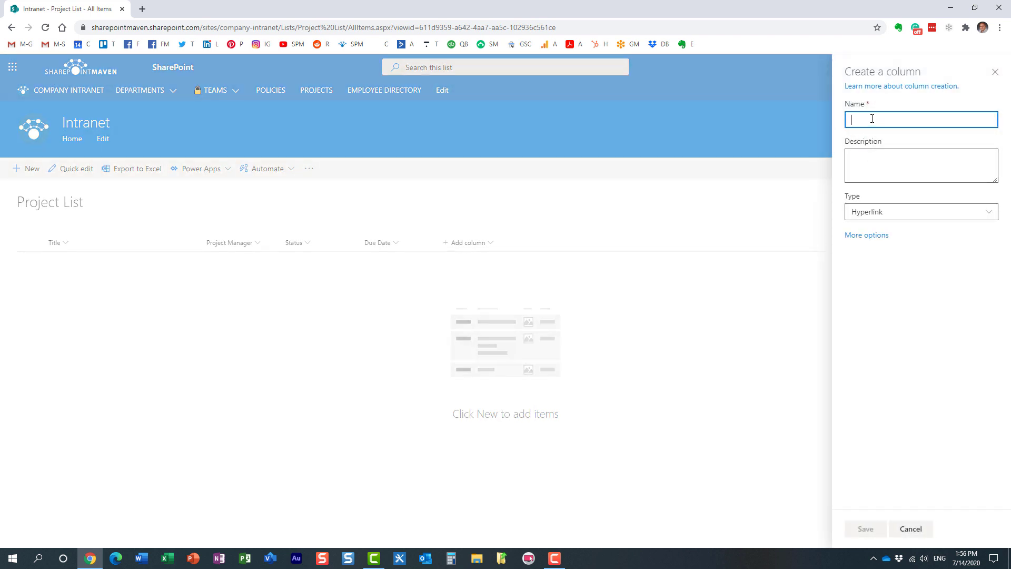
{"action": "type", "text": "Link to Site"}
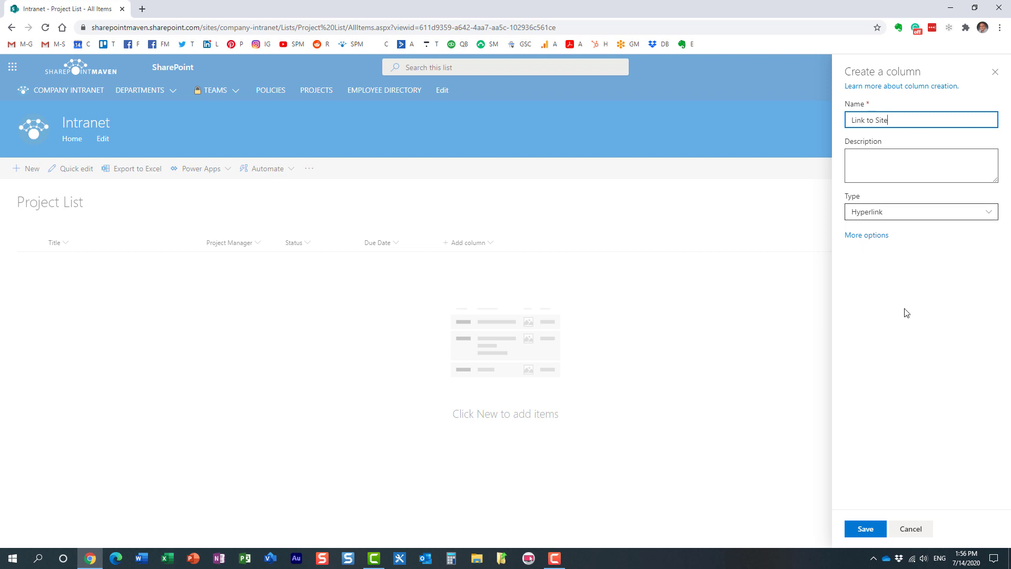
{"action": "left_click", "coordinate": [864, 529]}
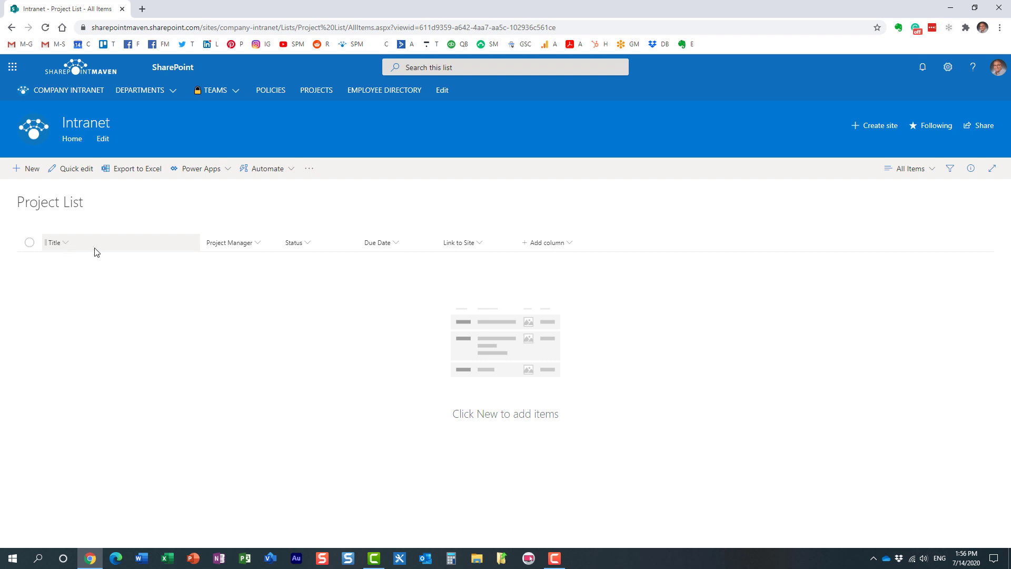
In List settings, change the Title column's name to 'Project Name'
{"action": "left_click", "coordinate": [948, 67]}
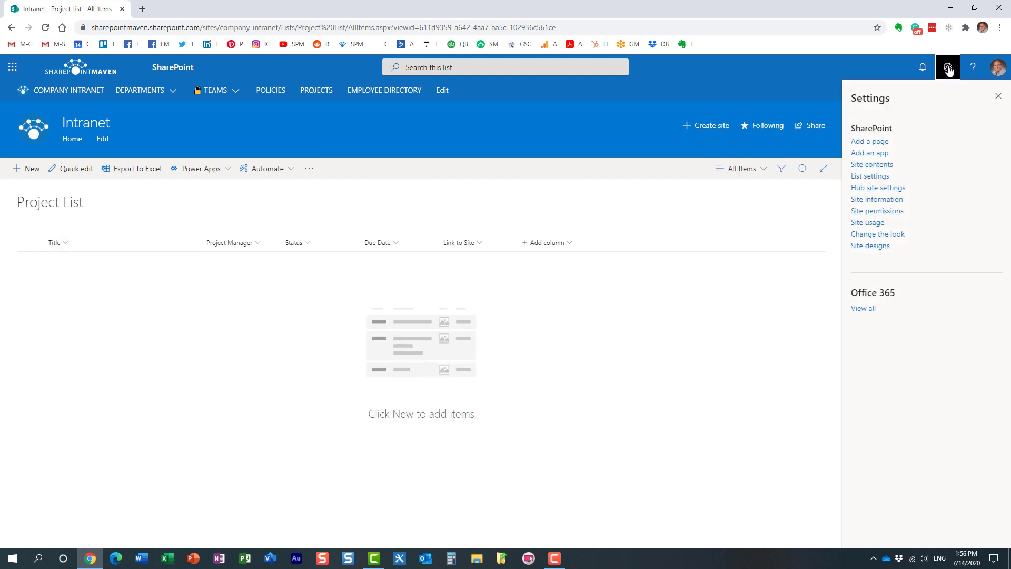
{"action": "left_click", "coordinate": [884, 178]}
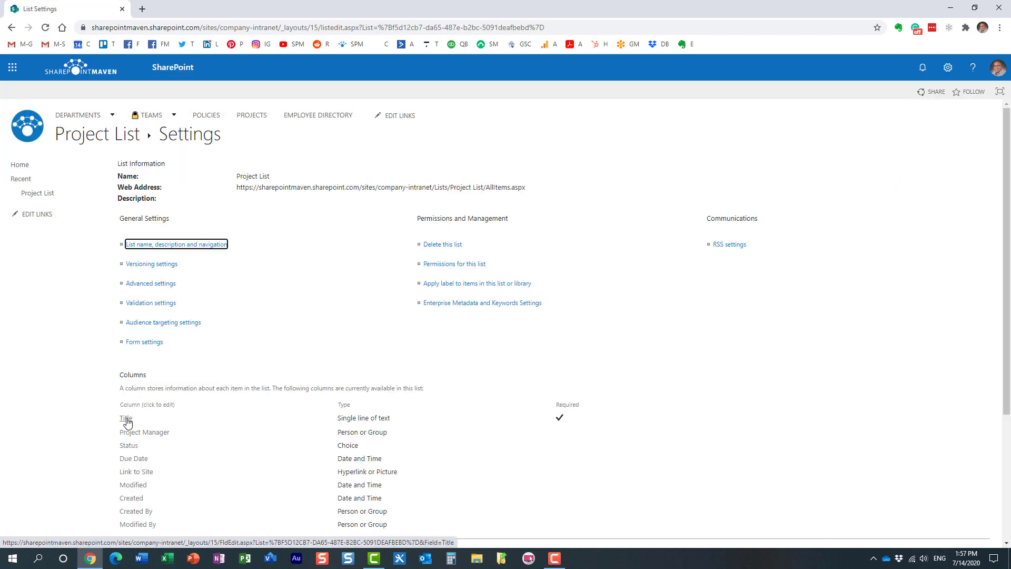
{"action": "left_click", "coordinate": [126, 418]}
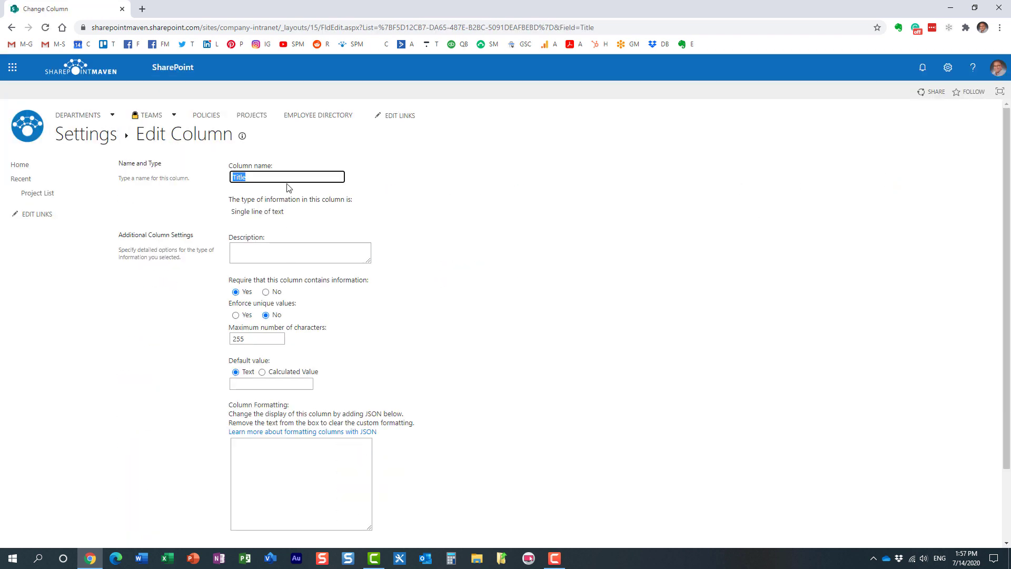
{"action": "type", "text": "Project"}
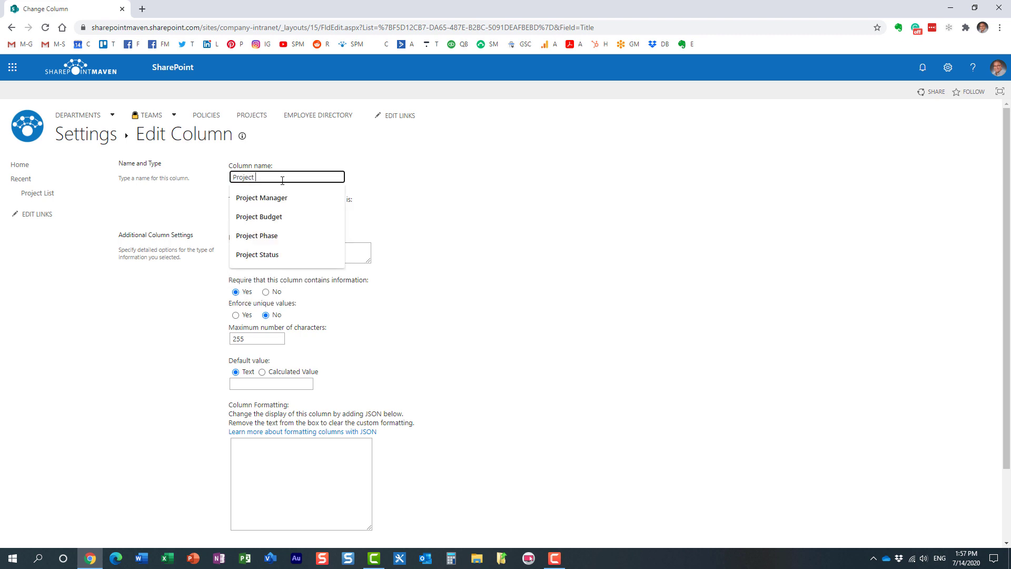
{"action": "type", "text": " Name"}
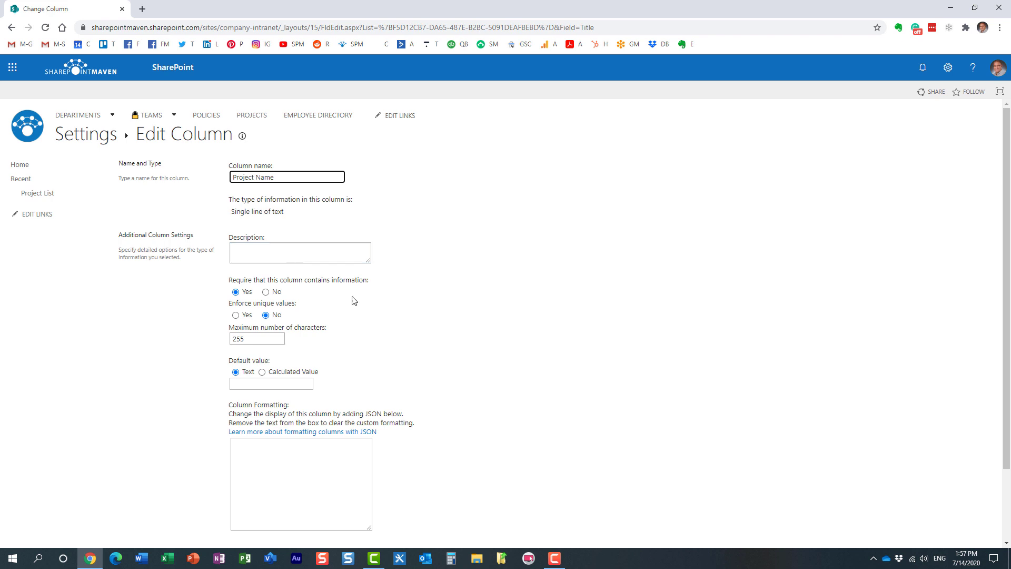
{"action": "scroll", "coordinate": [453, 332], "scroll_direction": "down", "scroll_amount": 2}
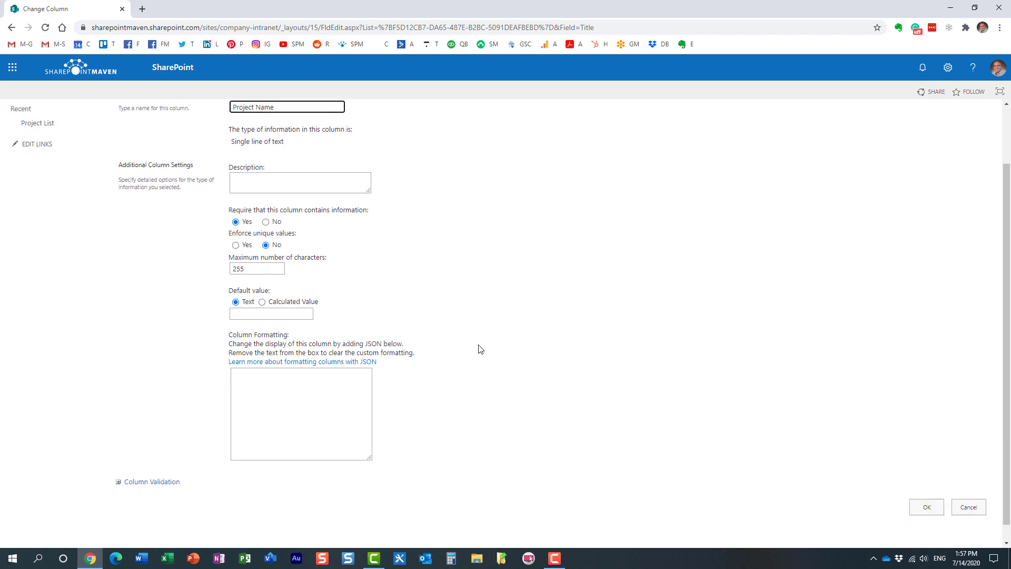
Confirm the Project Name rename and return to the Project List items
{"action": "left_click", "coordinate": [924, 489]}
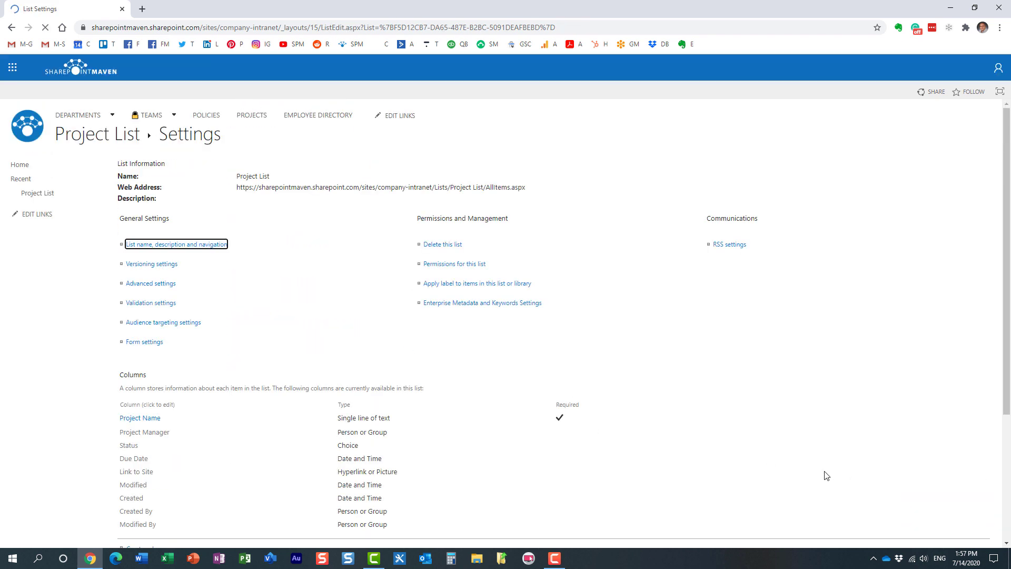
{"action": "left_click", "coordinate": [106, 141]}
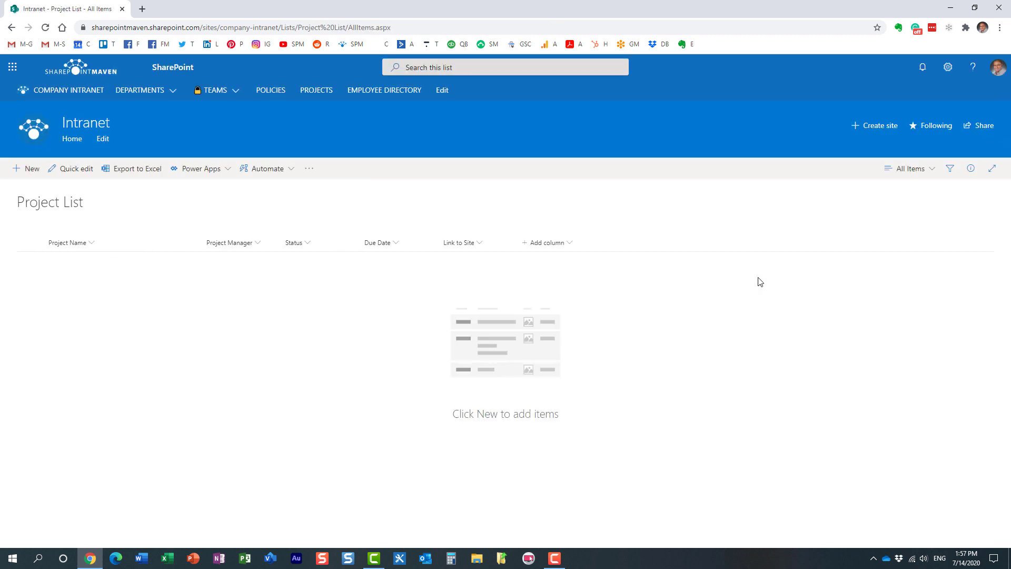
{"action": "left_click", "coordinate": [949, 169]}
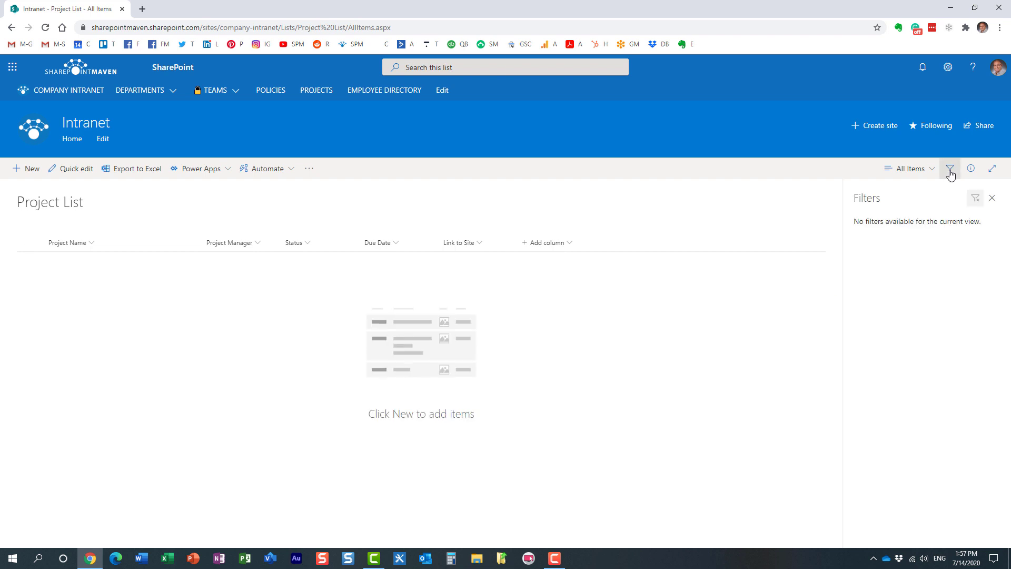
{"action": "left_click", "coordinate": [950, 169]}
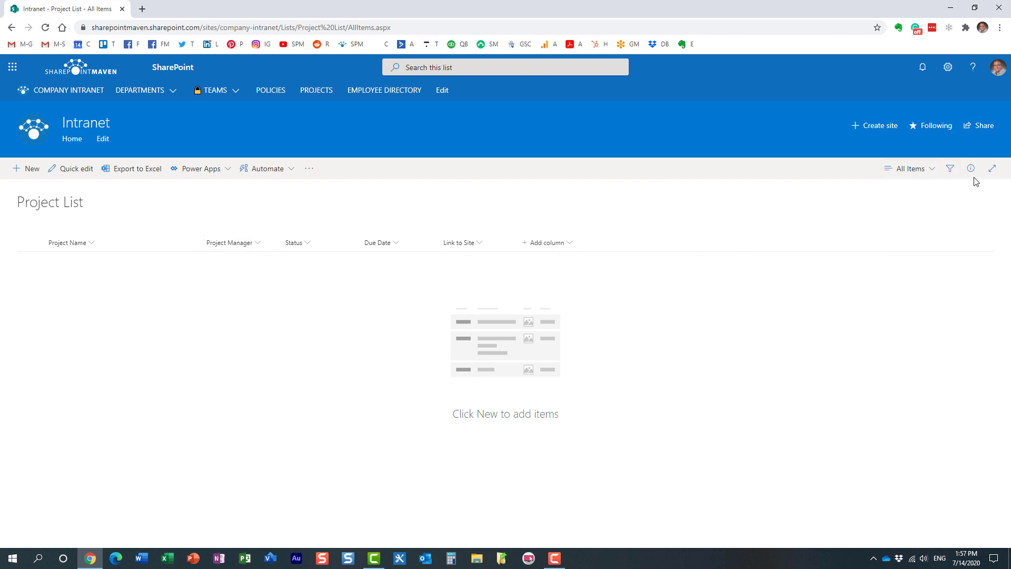
Pin the Project Manager, Status and Due Date columns to the filters pane
{"action": "left_click", "coordinate": [255, 248]}
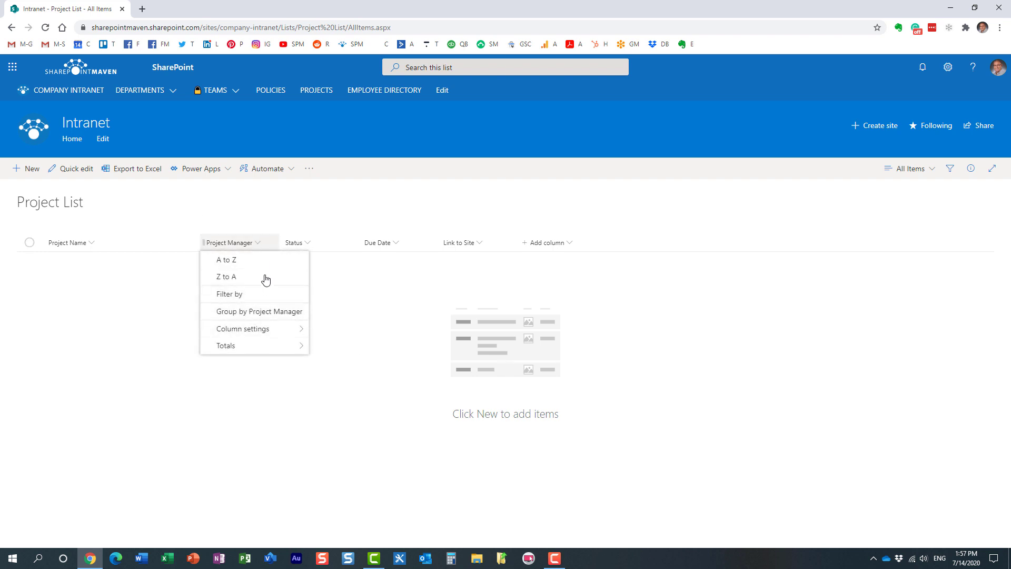
{"action": "mouse_move", "coordinate": [271, 331]}
{"action": "key", "text": "Escape"}
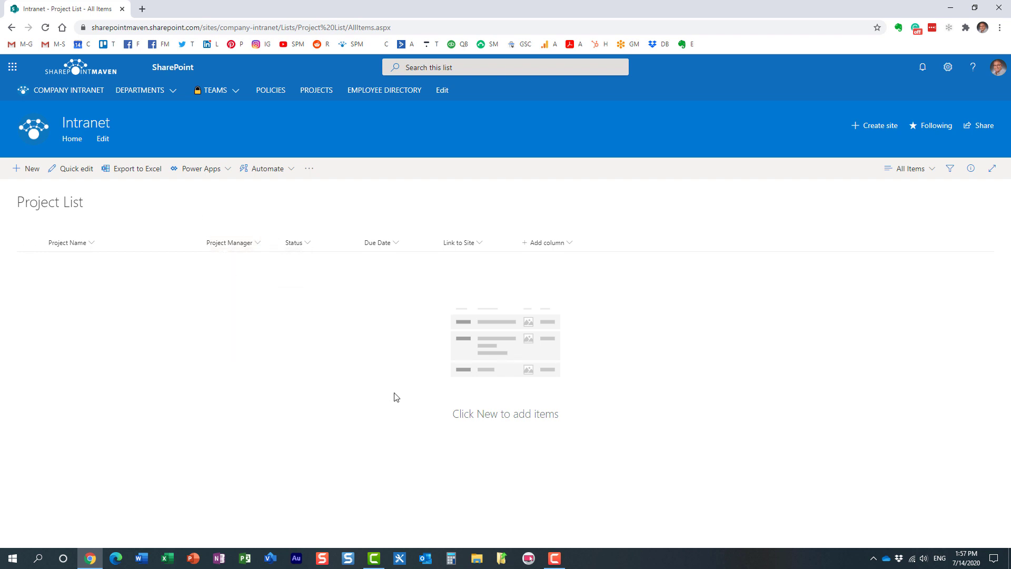
{"action": "left_click", "coordinate": [309, 244]}
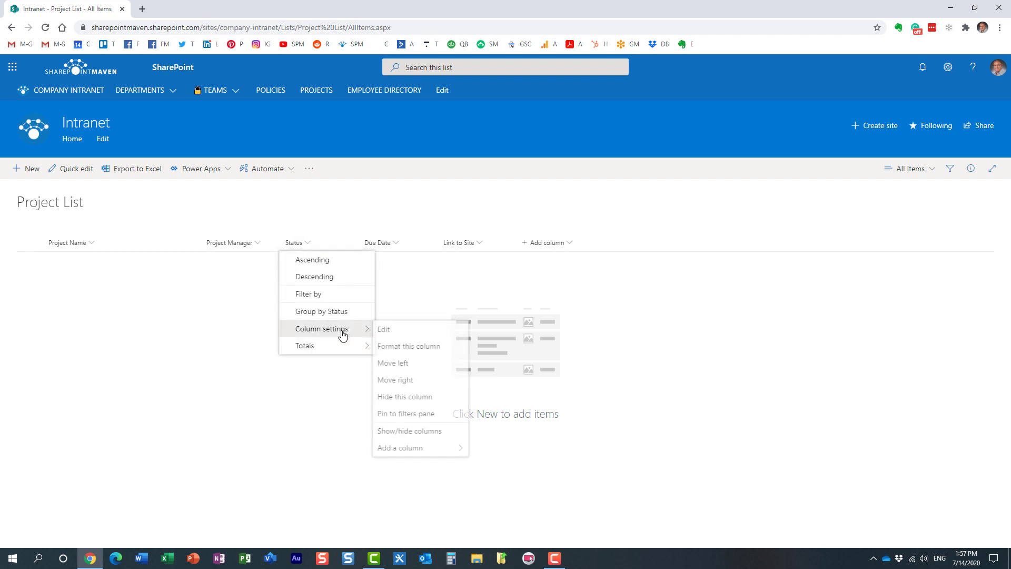
{"action": "left_click", "coordinate": [412, 290]}
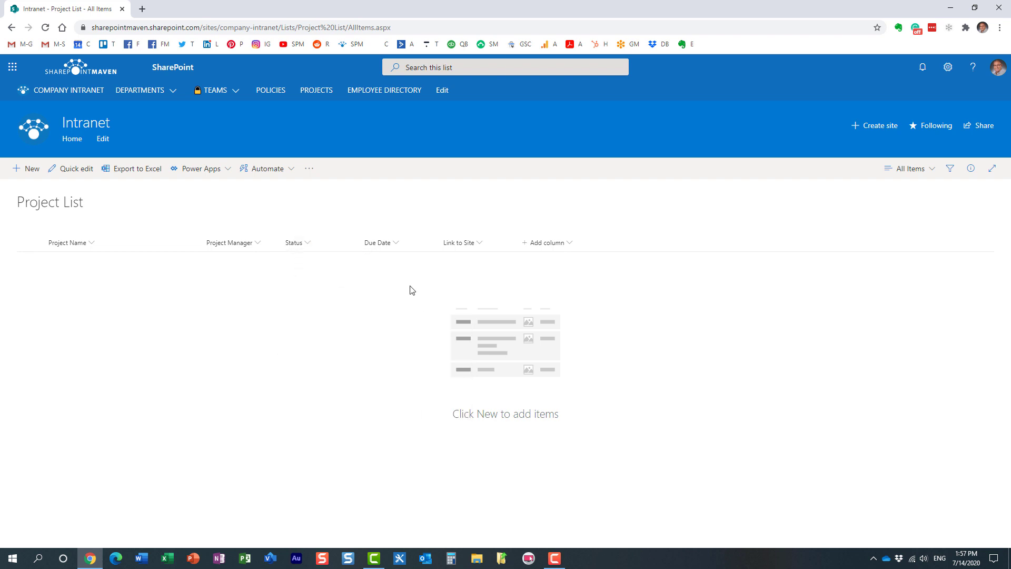
{"action": "left_click", "coordinate": [396, 244]}
{"action": "mouse_move", "coordinate": [416, 330]}
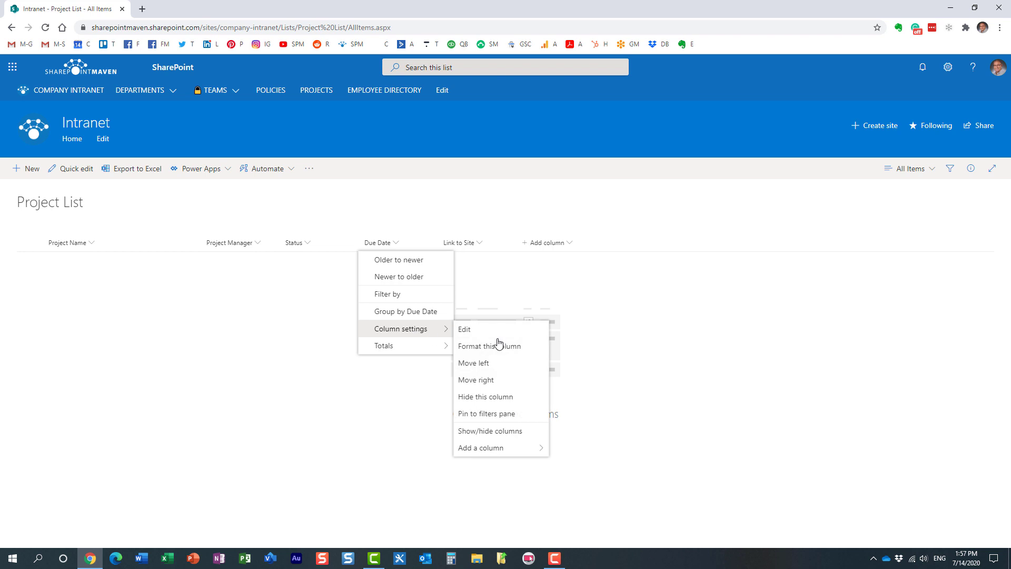
{"action": "left_click", "coordinate": [506, 412]}
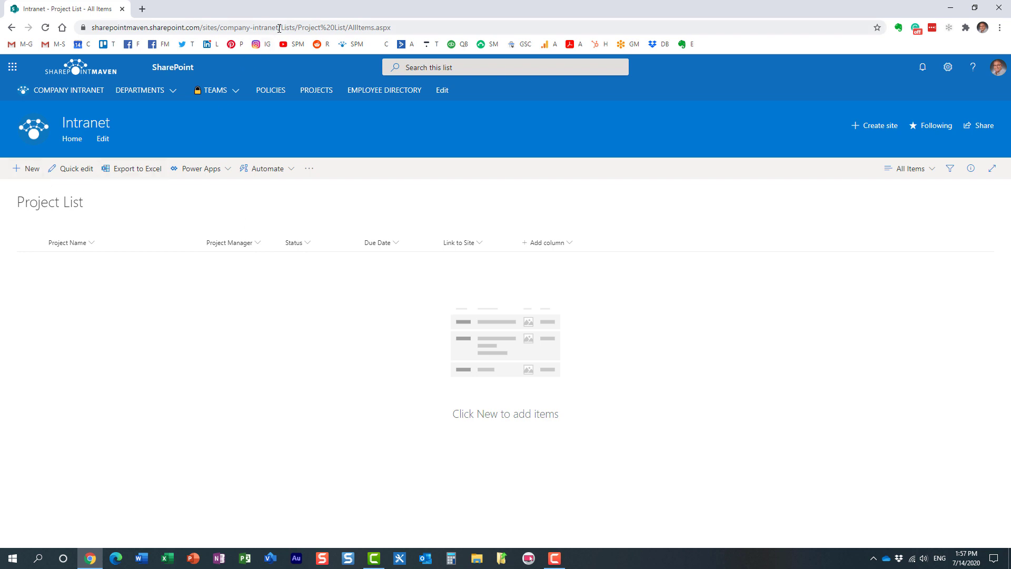
Copy the site address, then start a new item titled 'Project A' with its project manager
{"action": "left_click_drag", "start_coordinate": [280, 27], "coordinate": [83, 29]}
{"action": "key", "text": "ctrl+c"}
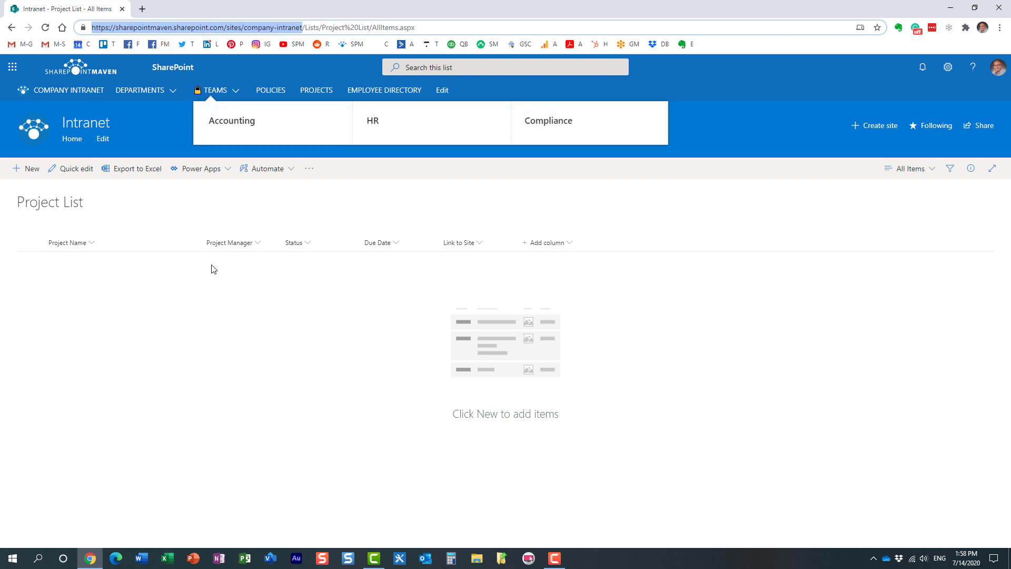
{"action": "left_click", "coordinate": [175, 331]}
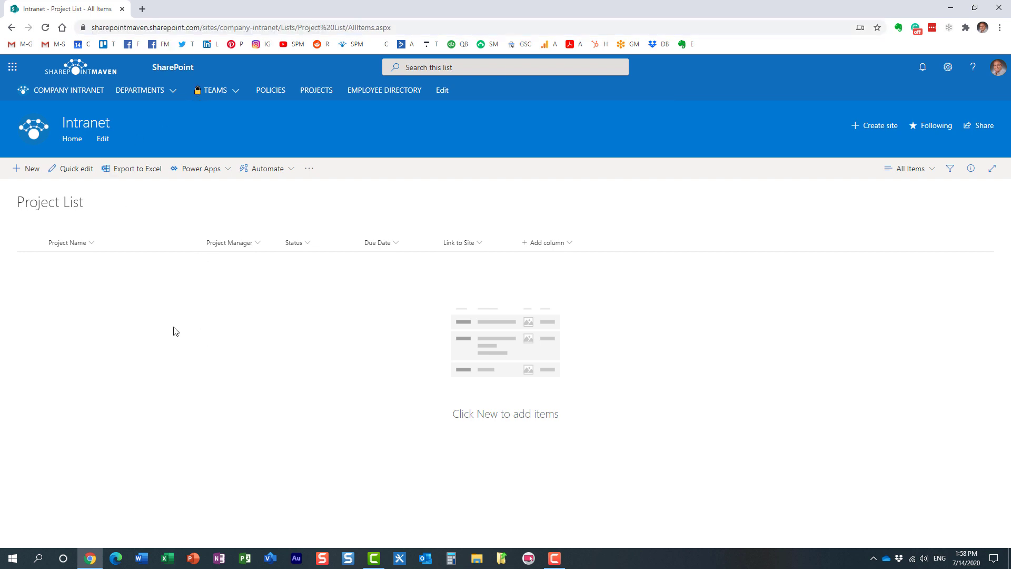
{"action": "left_click", "coordinate": [32, 170]}
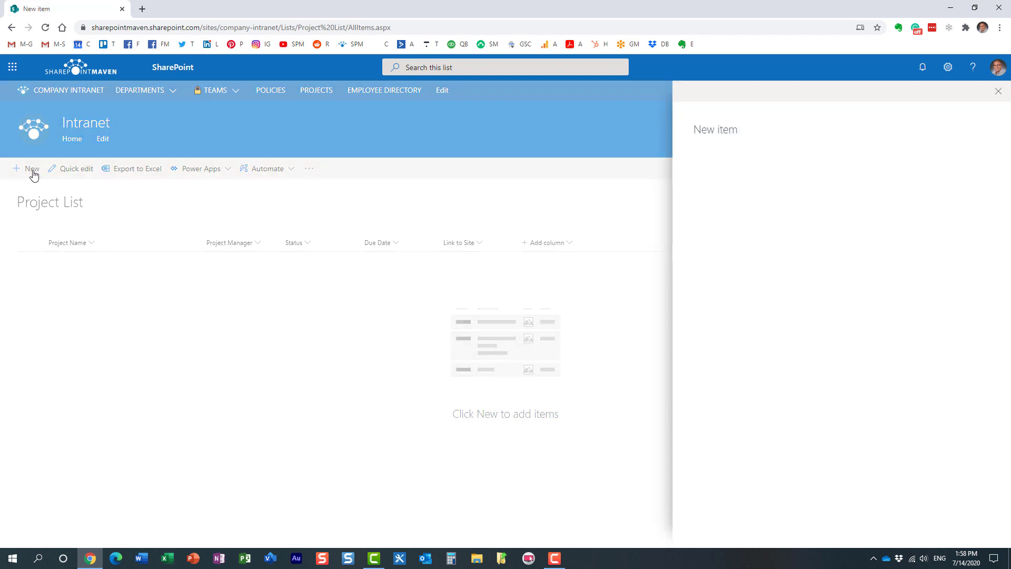
{"action": "type", "text": "Project"}
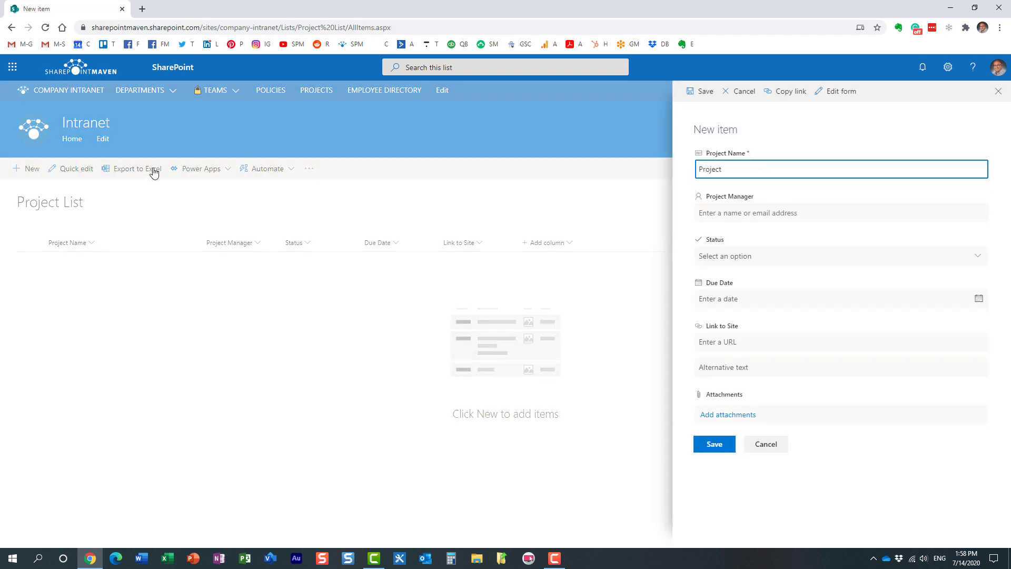
{"action": "type", "text": " A"}
{"action": "key", "text": "ctrl+a"}
{"action": "left_click", "coordinate": [723, 213]}
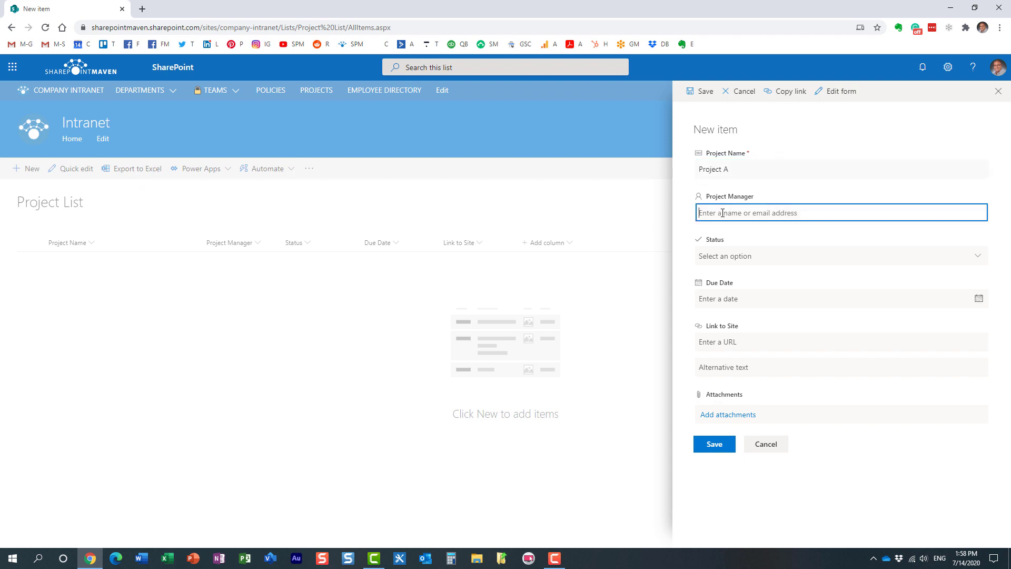
{"action": "type", "text": "greg"}
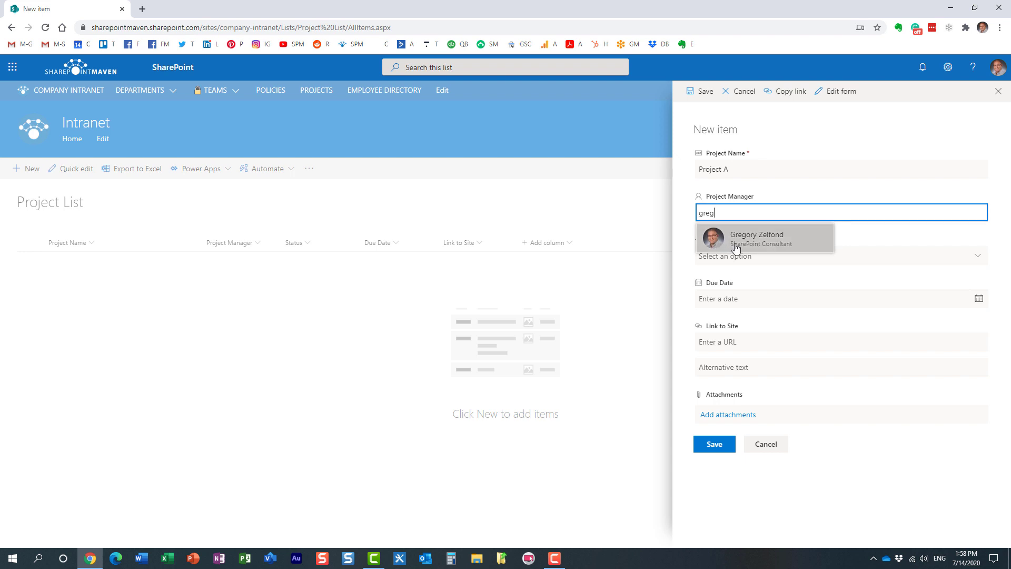
{"action": "left_click", "coordinate": [739, 232]}
Set status Active, due date 7/14/2020, and the pasted site link labelled 'Link', then save
{"action": "left_click", "coordinate": [735, 262]}
{"action": "left_click", "coordinate": [738, 292]}
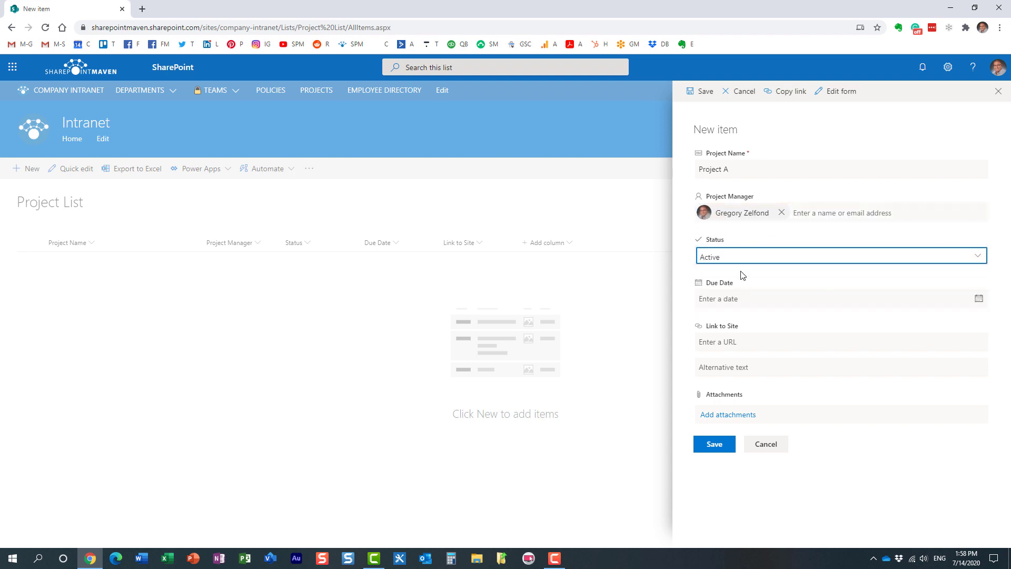
{"action": "left_click", "coordinate": [718, 300]}
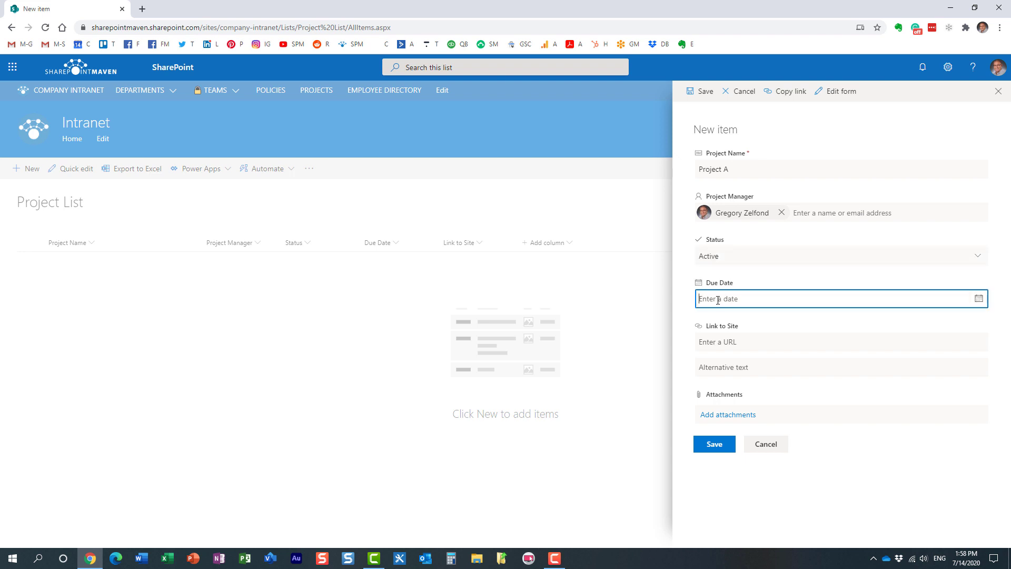
{"action": "left_click", "coordinate": [978, 299]}
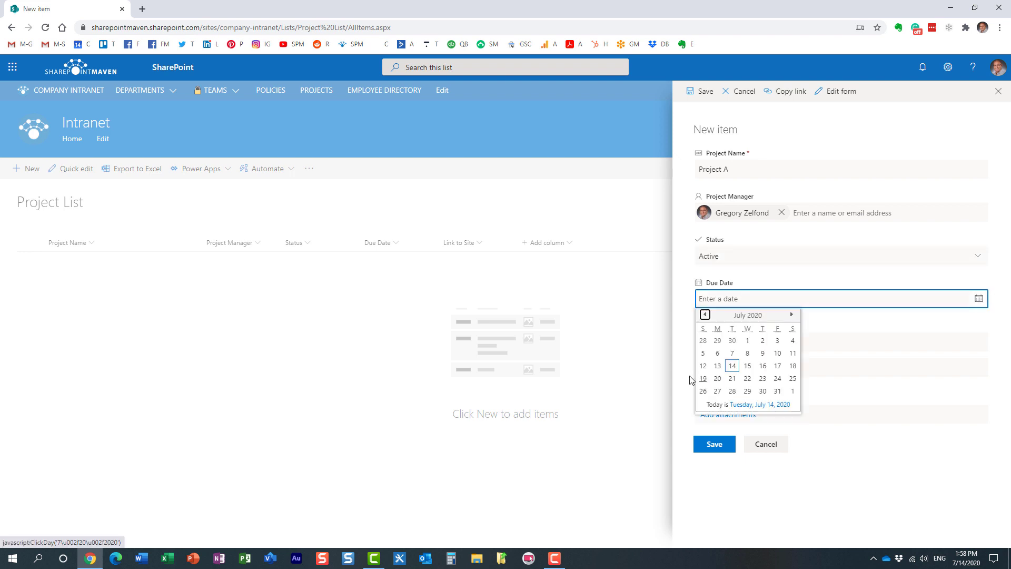
{"action": "left_click", "coordinate": [732, 365]}
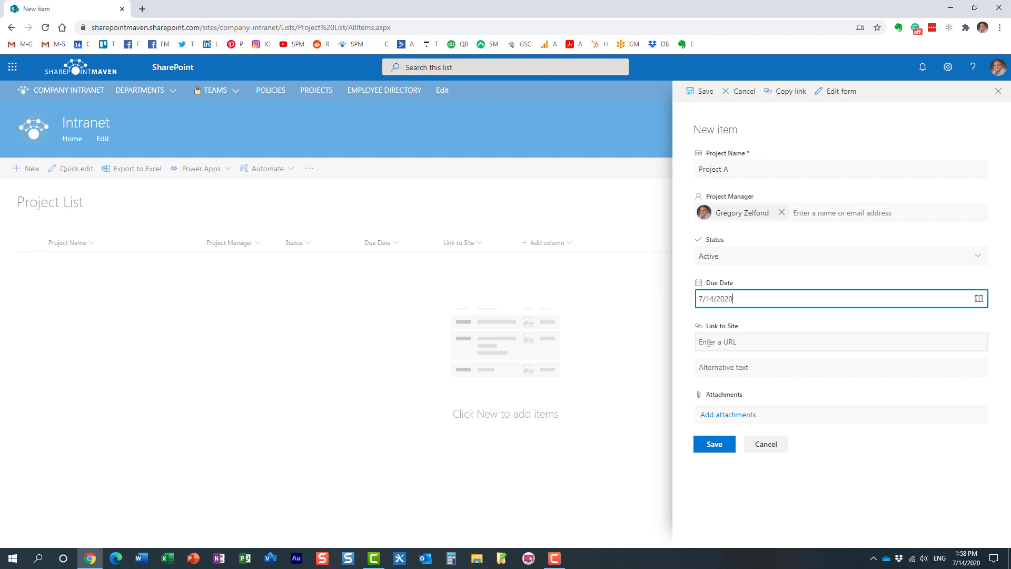
{"action": "left_click", "coordinate": [722, 343]}
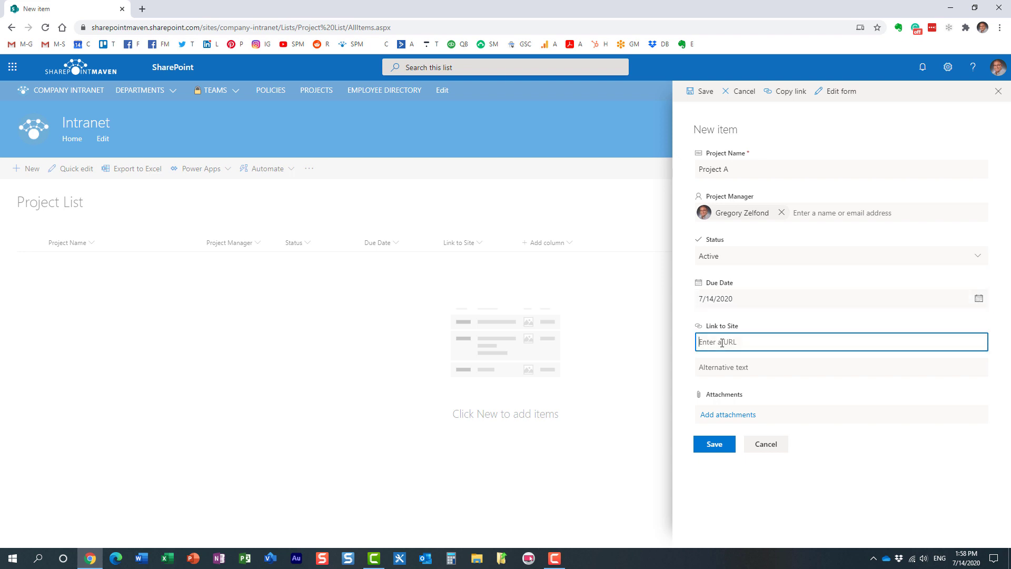
{"action": "key", "text": "ctrl+v"}
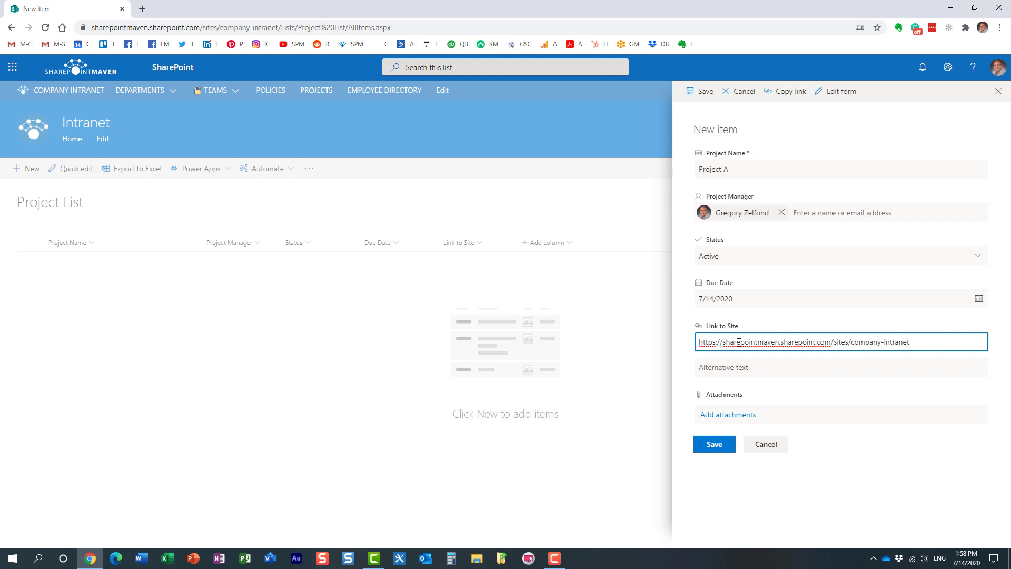
{"action": "left_click", "coordinate": [724, 369]}
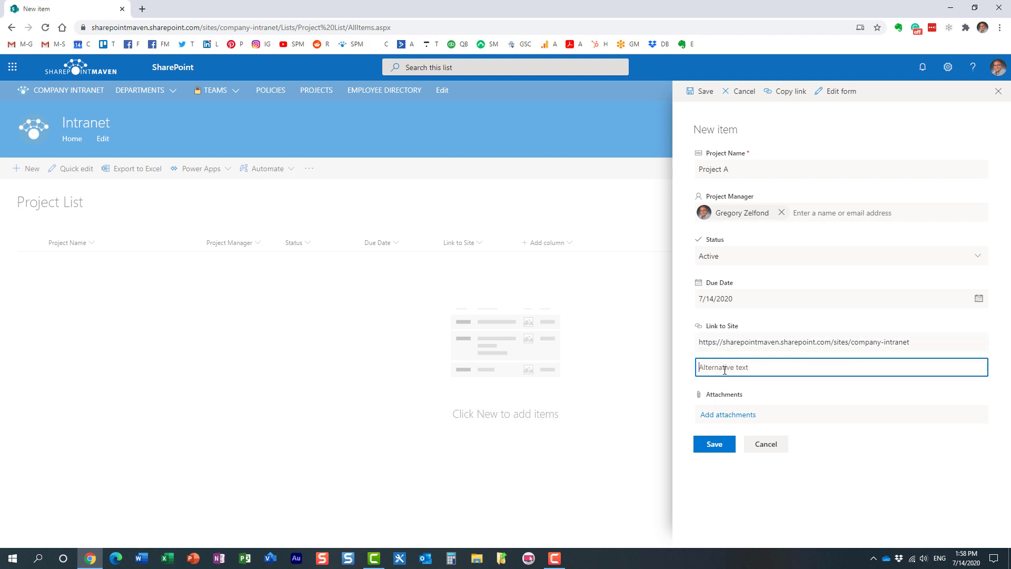
{"action": "type", "text": "Link"}
{"action": "left_click", "coordinate": [722, 442]}
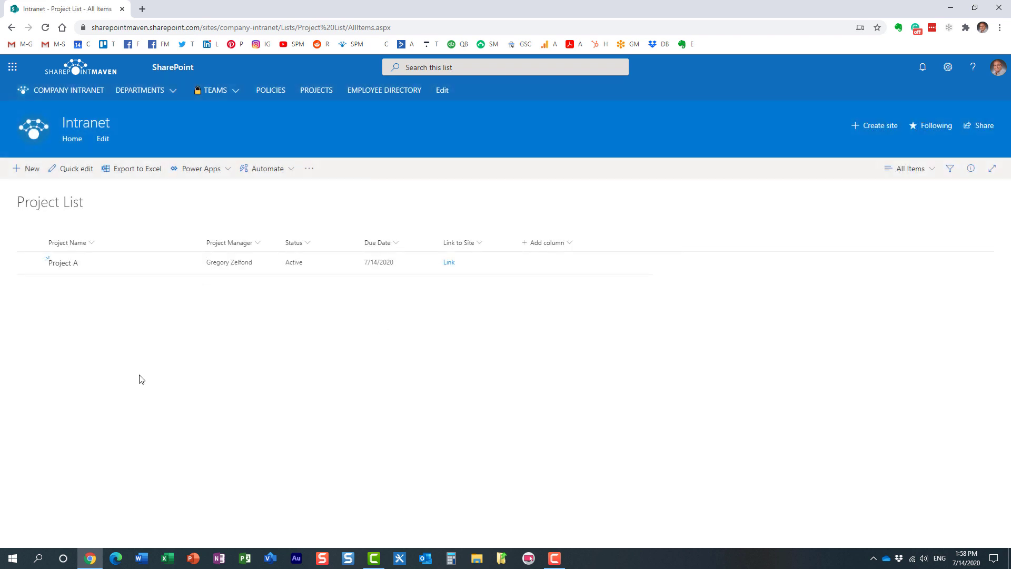
Create a new item named Project B, assign its project manager, and set status to Closed
{"action": "left_click", "coordinate": [30, 169]}
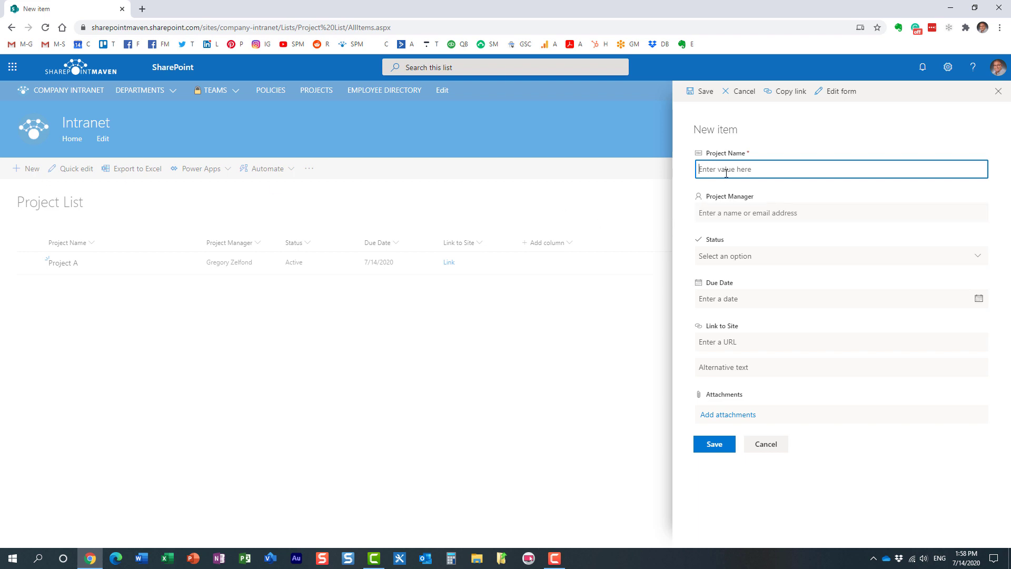
{"action": "type", "text": "Project B"}
{"action": "left_click", "coordinate": [721, 213]}
{"action": "type", "text": "mary"}
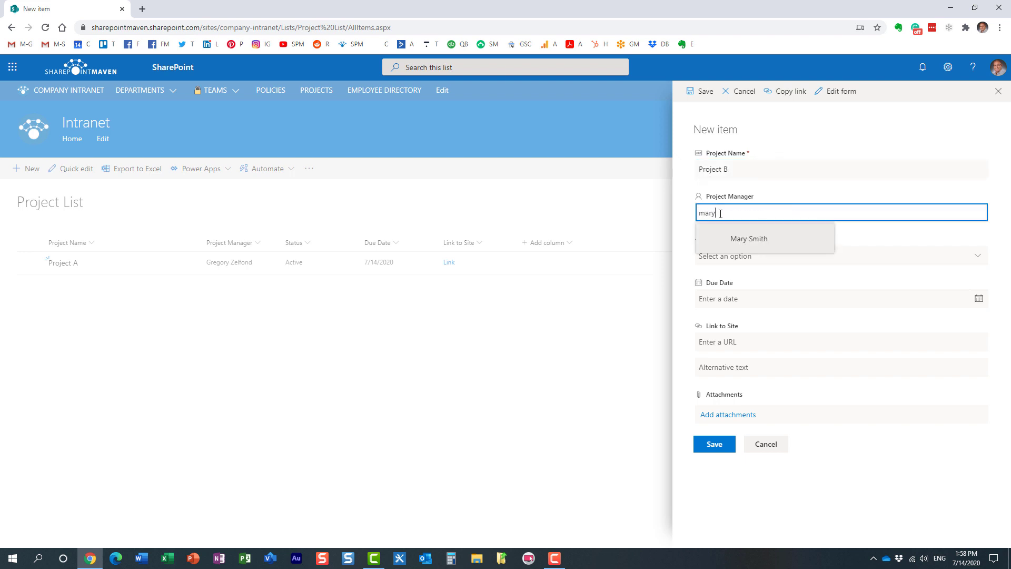
{"action": "left_click", "coordinate": [738, 241]}
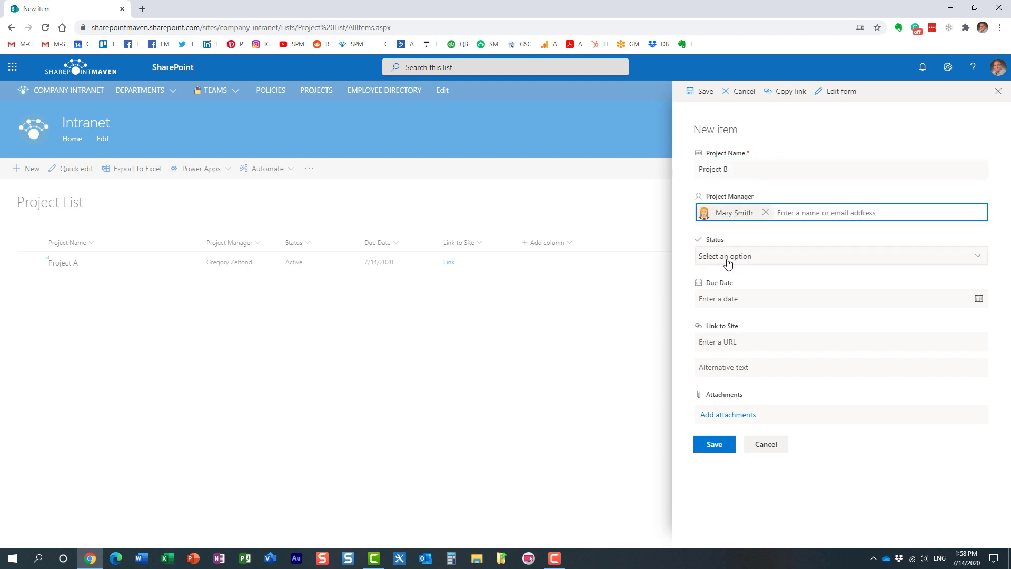
{"action": "left_click", "coordinate": [728, 258]}
{"action": "left_click", "coordinate": [725, 307]}
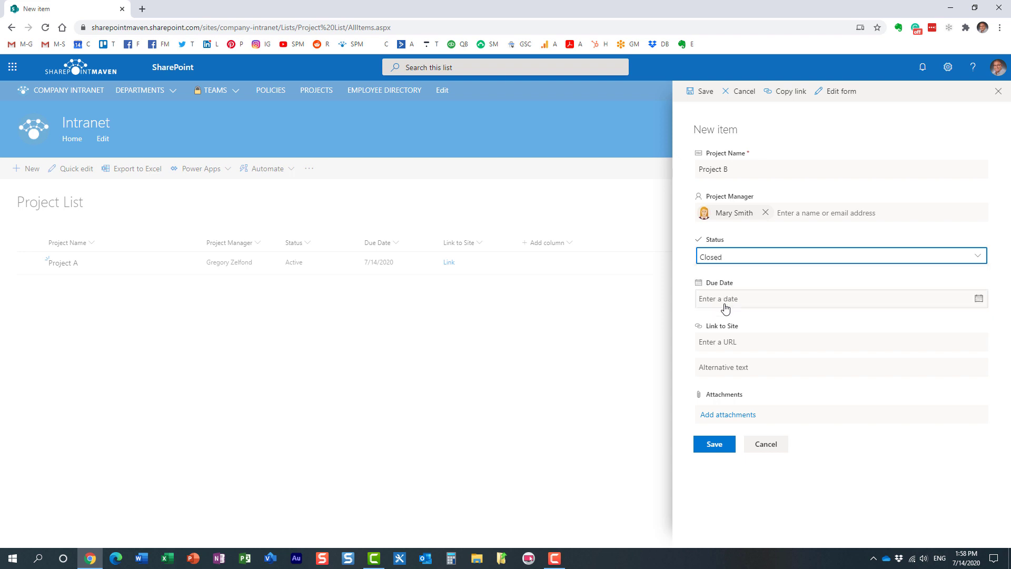
Set the due date to 7/7/2020, add the intranet site link with display text, and save
{"action": "left_click", "coordinate": [979, 299]}
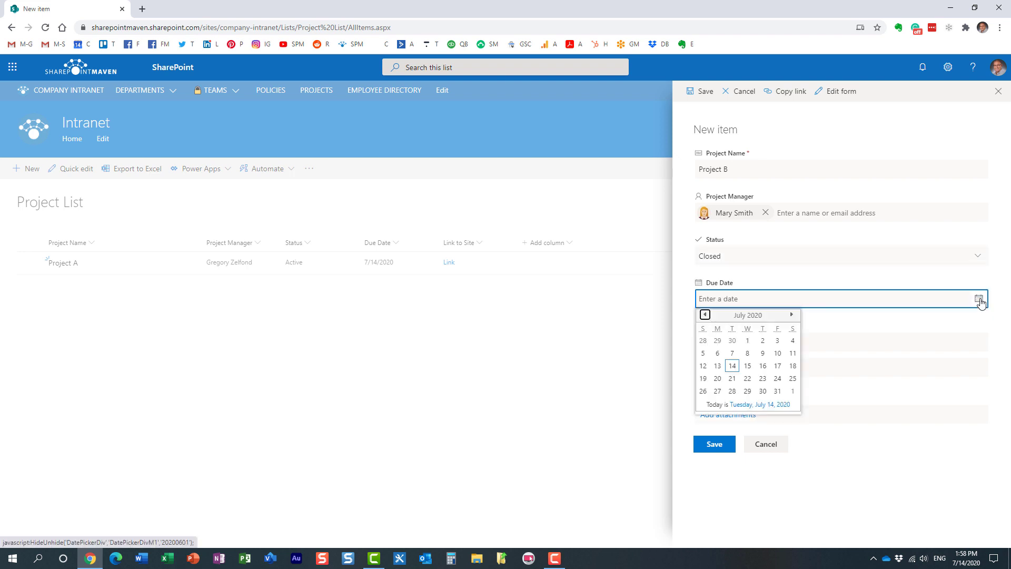
{"action": "left_click", "coordinate": [733, 357]}
{"action": "left_click", "coordinate": [725, 341]}
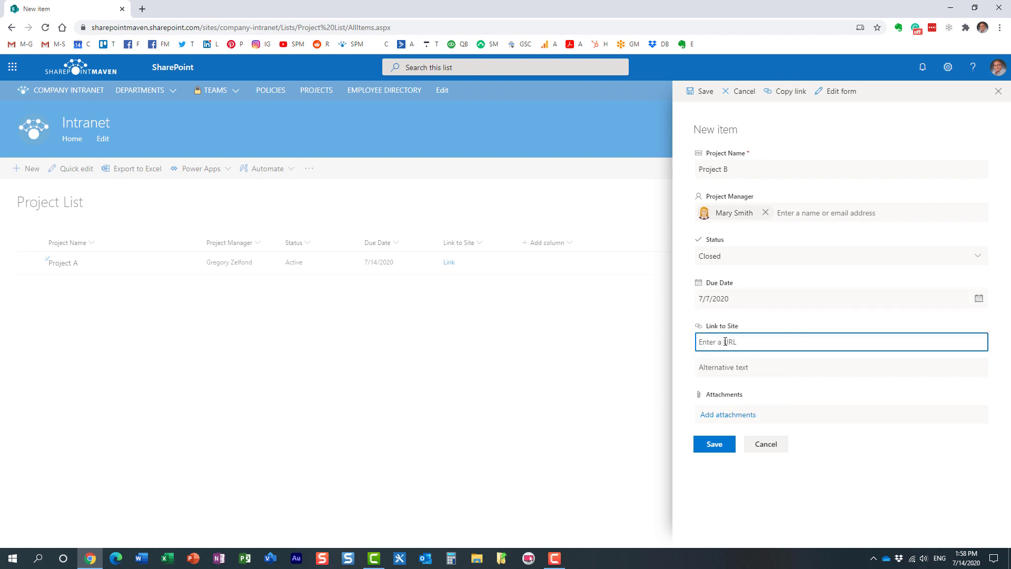
{"action": "type", "text": "https://sharepointmaven.sharepoint.com/sites/company-intranet"}
{"action": "left_click", "coordinate": [733, 367]}
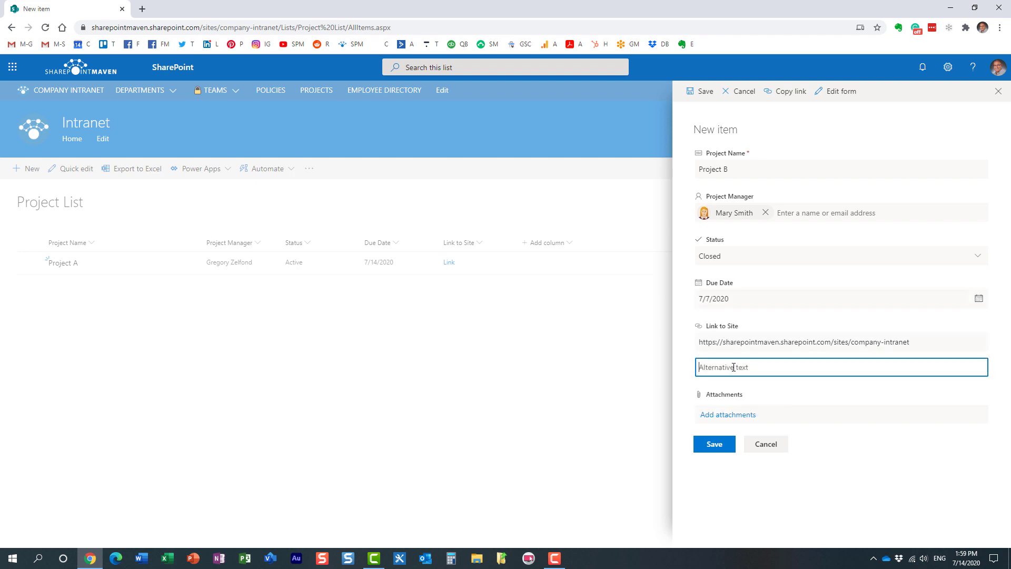
{"action": "type", "text": "Link"}
{"action": "left_click", "coordinate": [716, 446]}
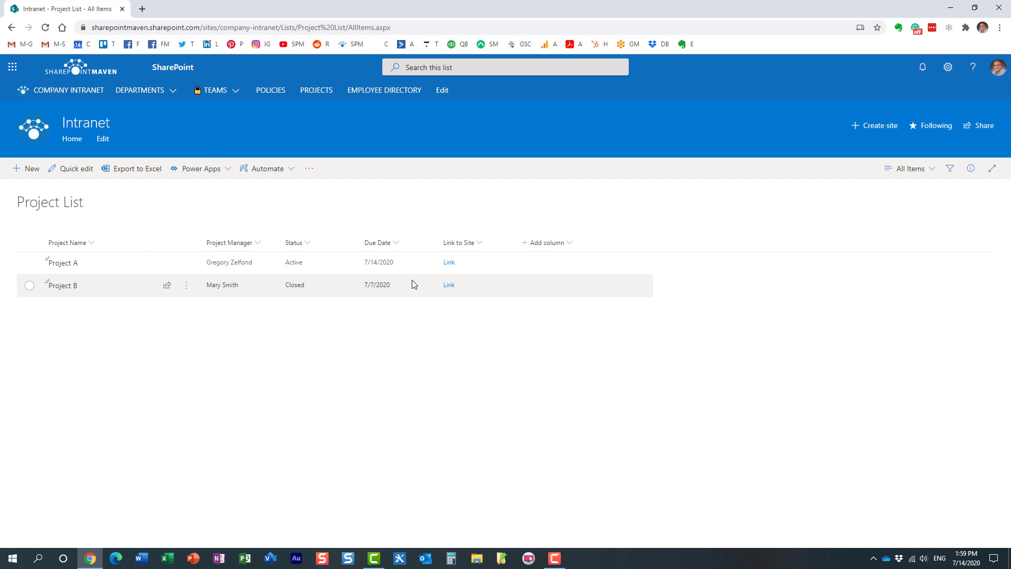
{"action": "left_click", "coordinate": [406, 27]}
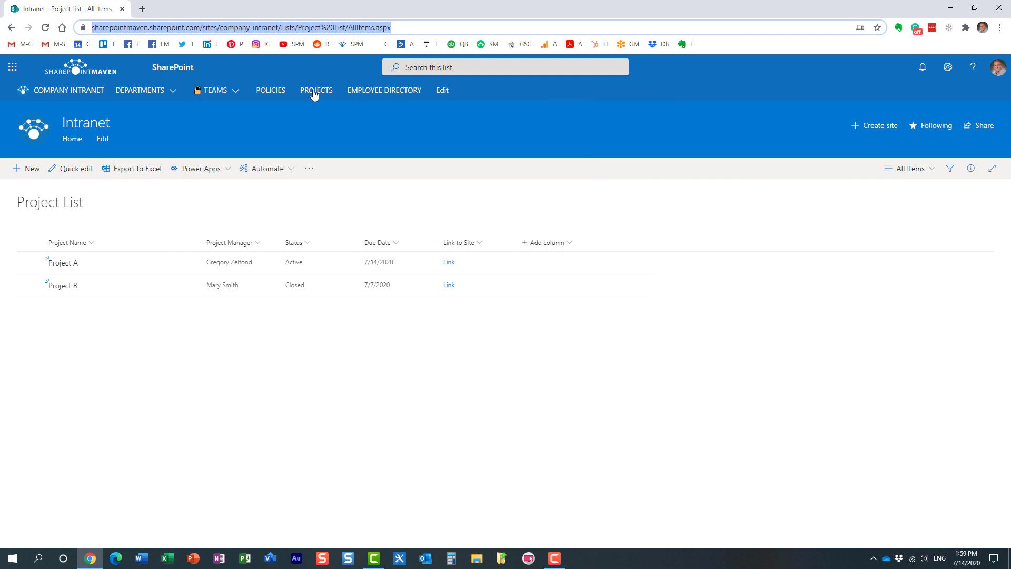
{"action": "left_click", "coordinate": [372, 204]}
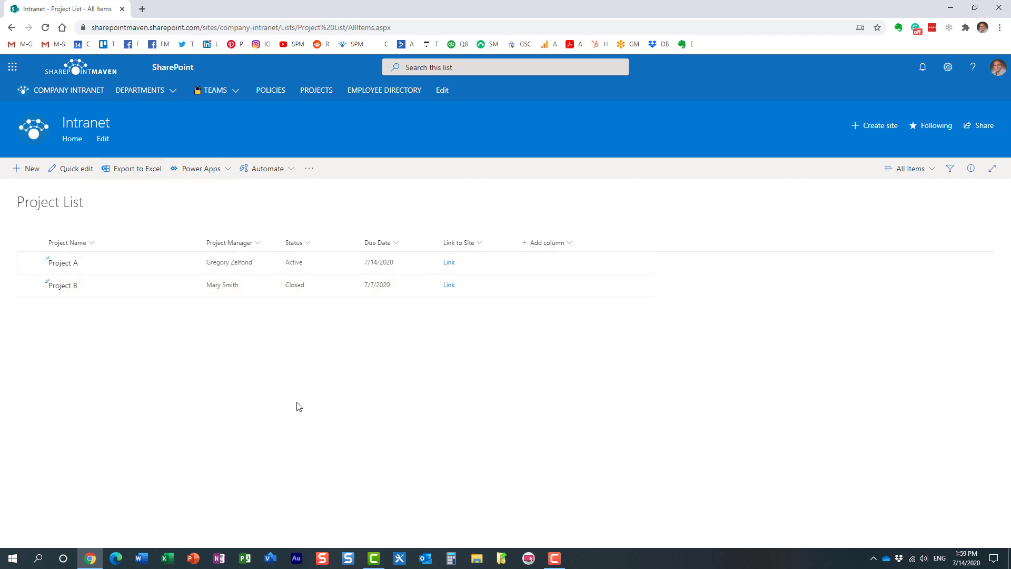
{"action": "left_click", "coordinate": [951, 170]}
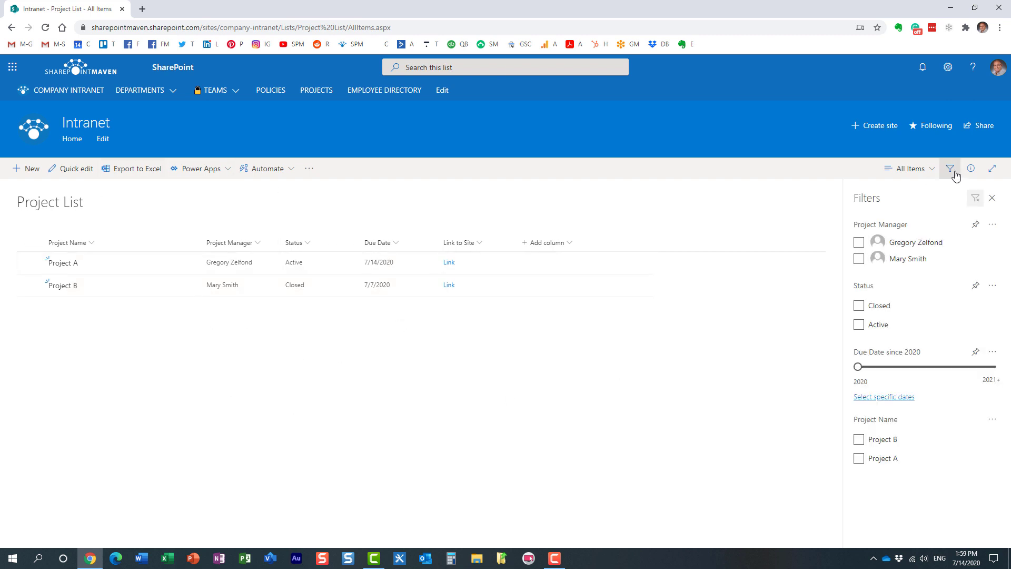
{"action": "left_click", "coordinate": [859, 325]}
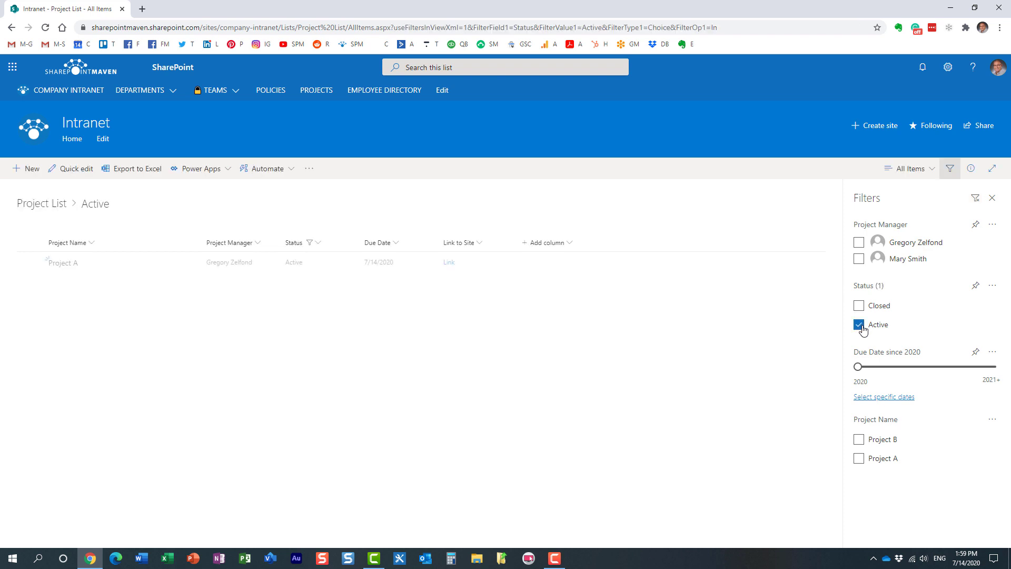
{"action": "left_click", "coordinate": [860, 326]}
{"action": "left_click_drag", "start_coordinate": [859, 367], "coordinate": [932, 367]}
{"action": "left_click", "coordinate": [861, 368]}
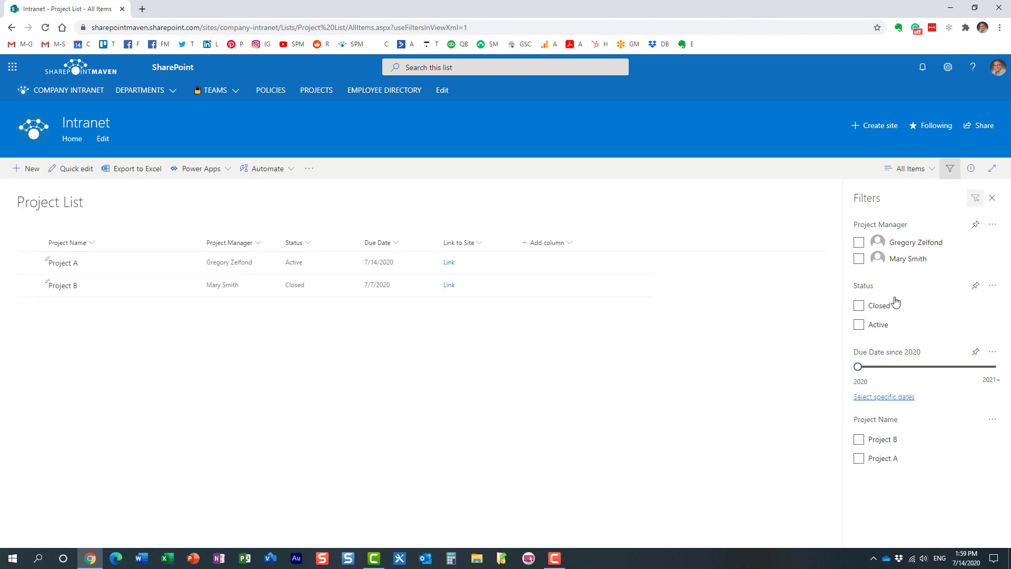
{"action": "left_click", "coordinate": [860, 243]}
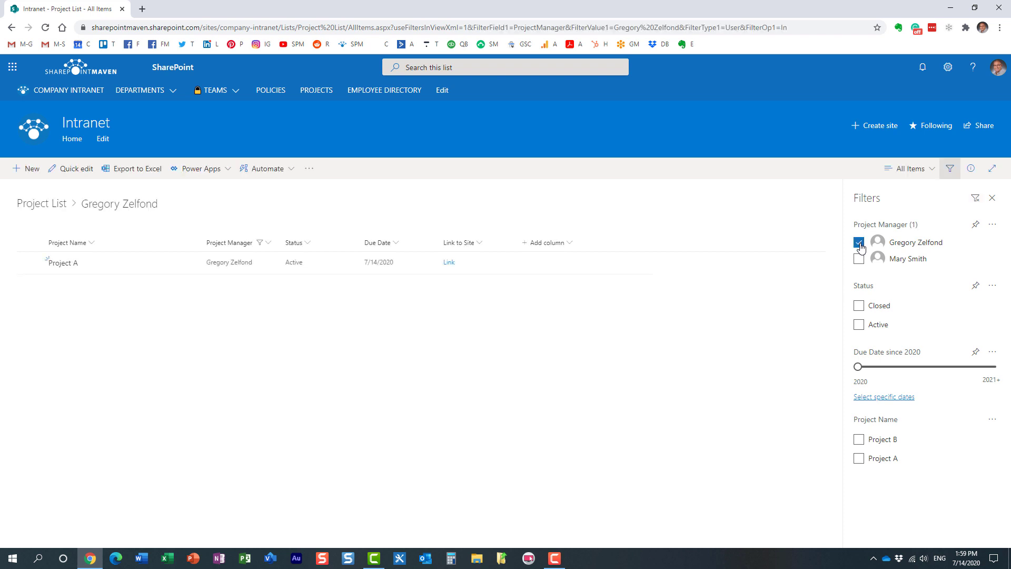
{"action": "left_click", "coordinate": [860, 243]}
{"action": "left_click", "coordinate": [950, 169]}
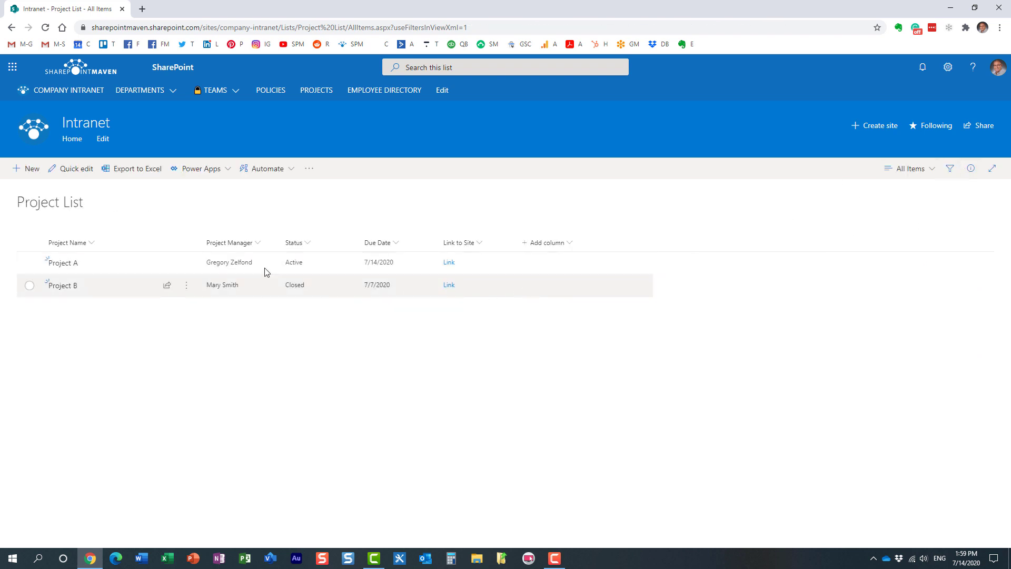
Group items into Active and Closed by Status and save the layout as view 'By Status'
{"action": "left_click", "coordinate": [308, 245]}
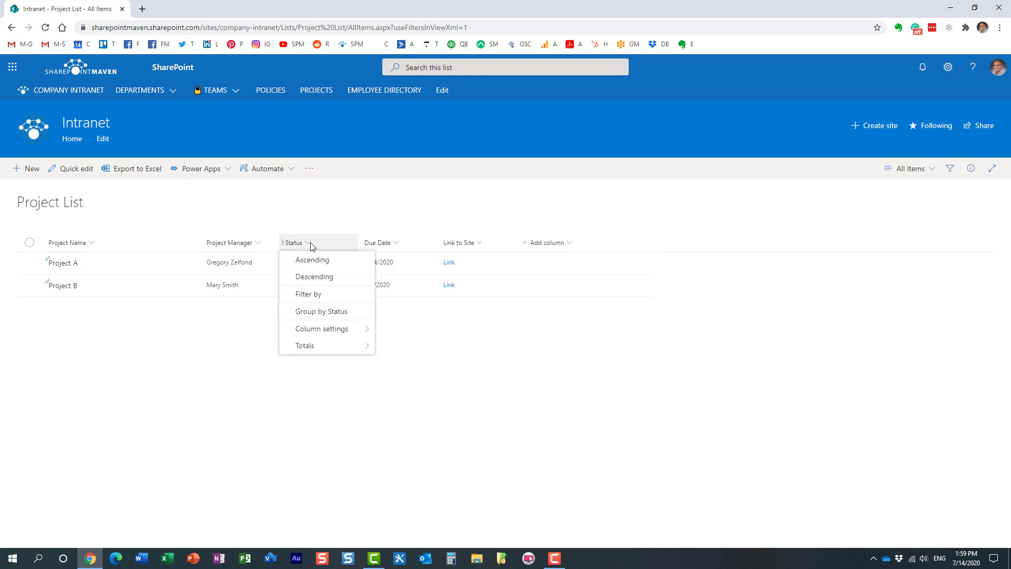
{"action": "left_click", "coordinate": [339, 313]}
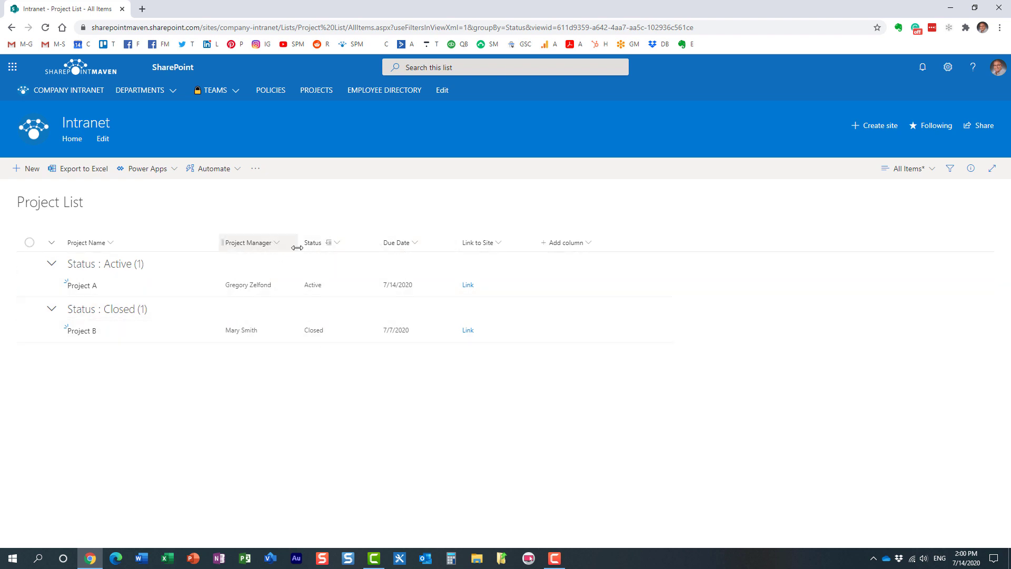
{"action": "left_click", "coordinate": [919, 169]}
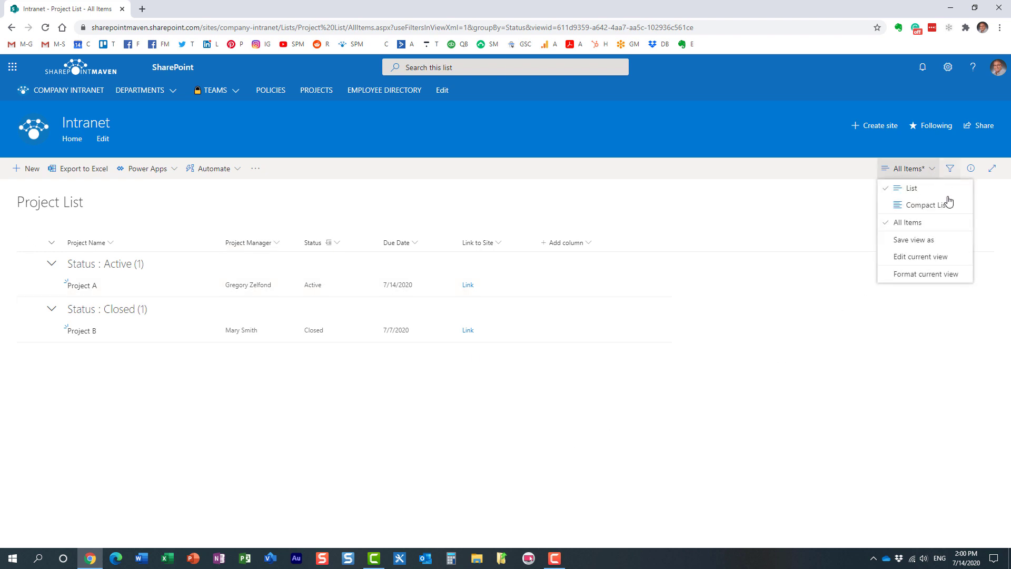
{"action": "left_click", "coordinate": [922, 240]}
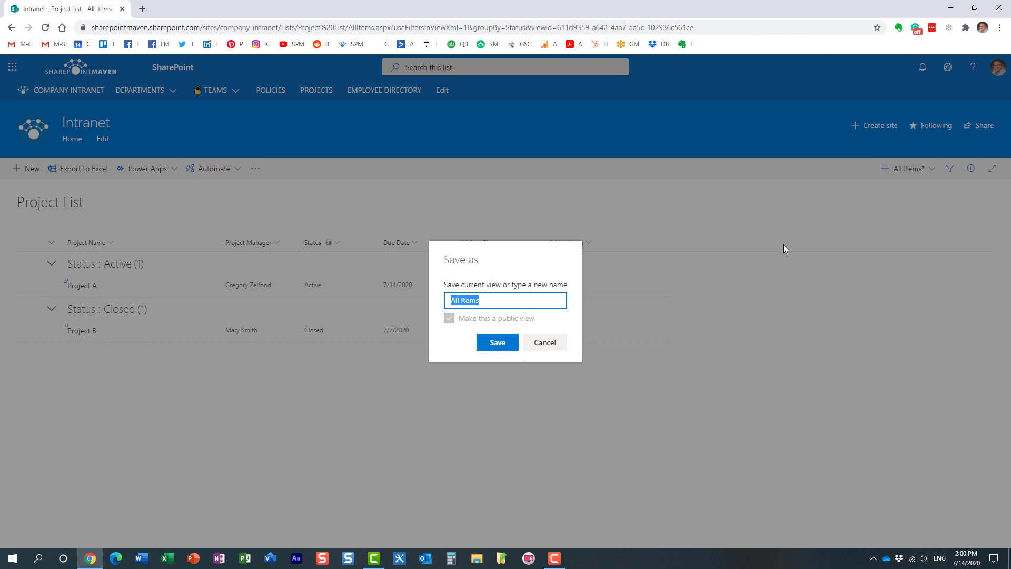
{"action": "type", "text": "By Status"}
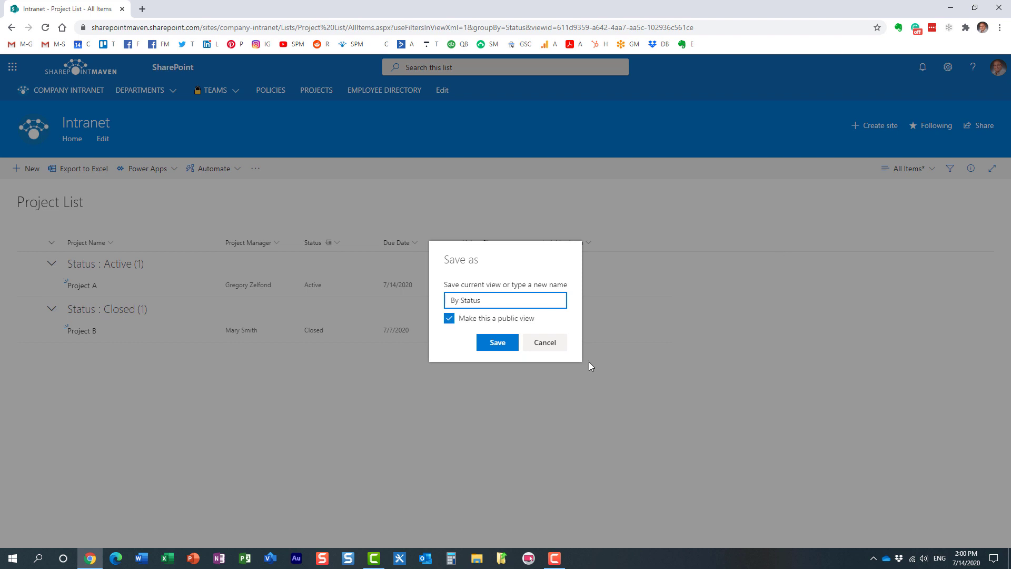
{"action": "left_click", "coordinate": [496, 344]}
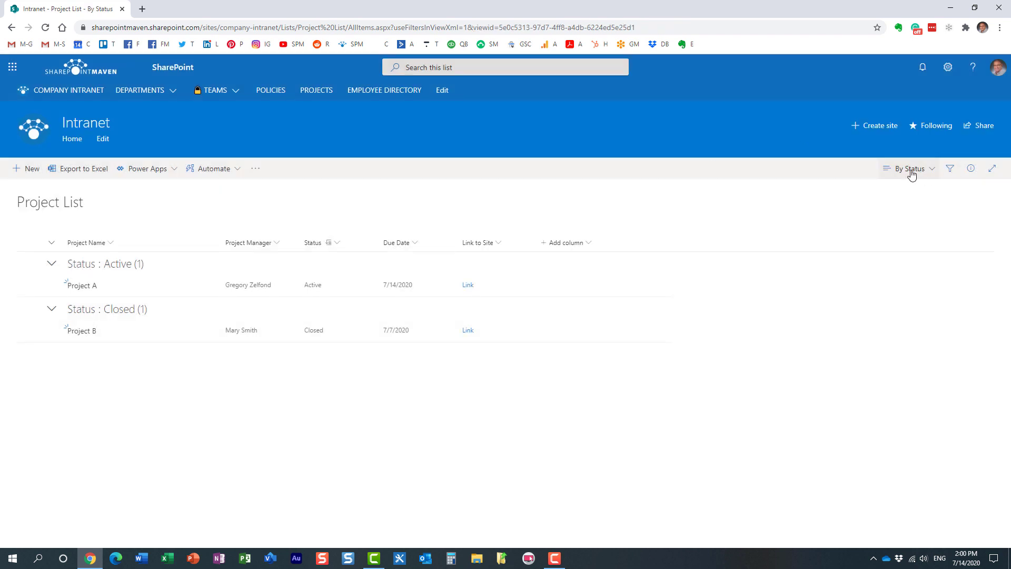
{"action": "left_click", "coordinate": [912, 175]}
{"action": "left_click", "coordinate": [909, 222]}
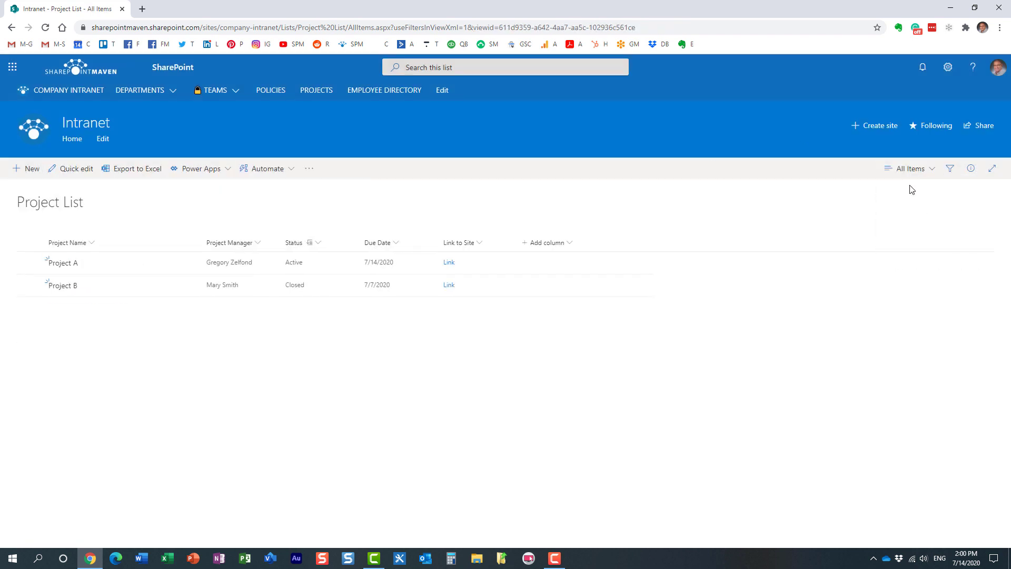
{"action": "left_click", "coordinate": [904, 168]}
{"action": "left_click", "coordinate": [919, 238]}
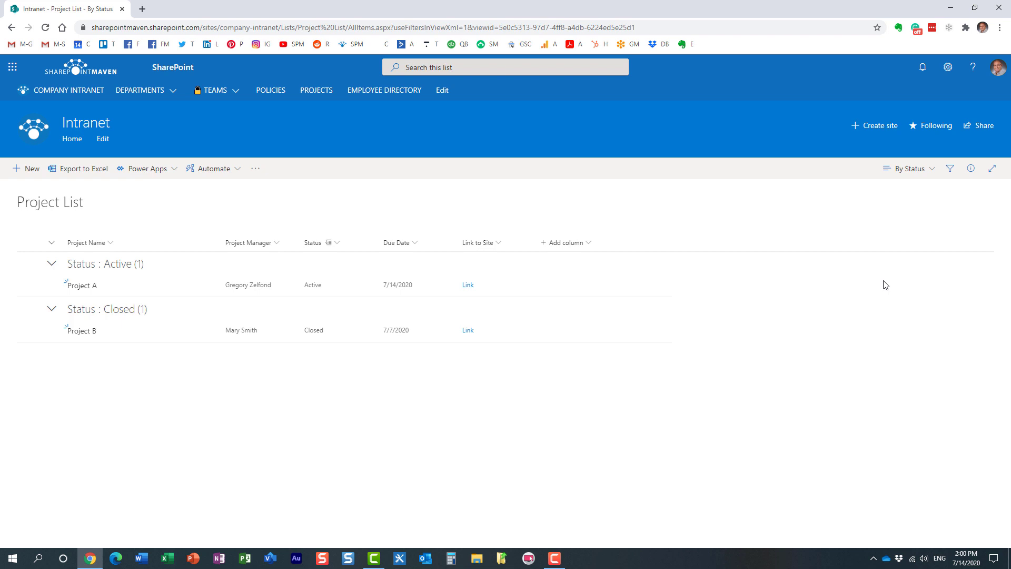
{"action": "mouse_move", "coordinate": [169, 98]}
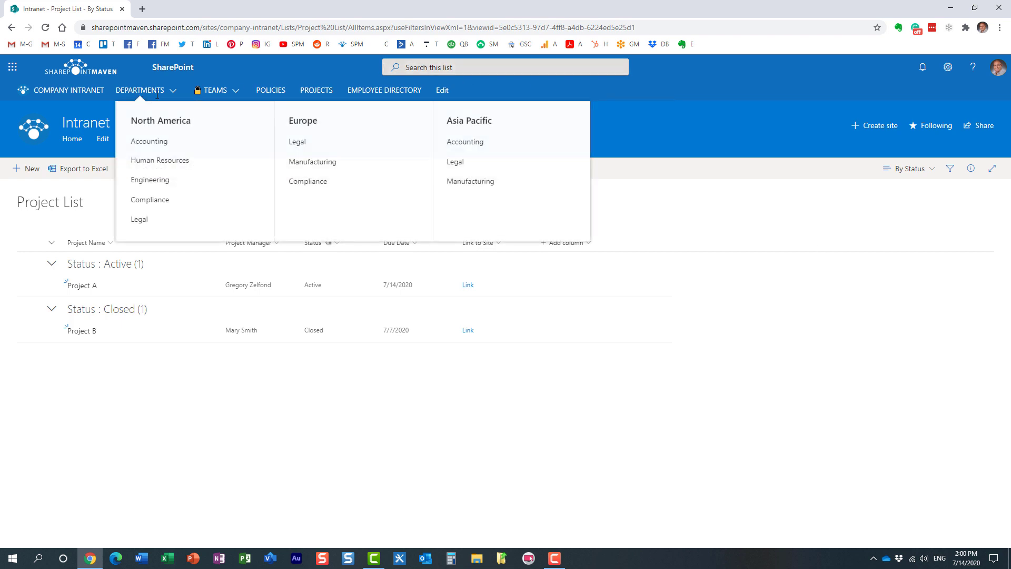